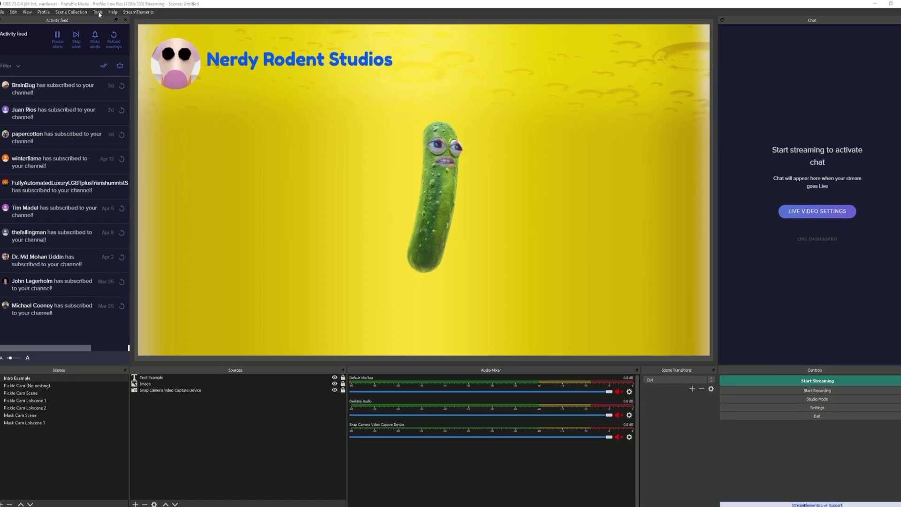
Step: Stop the OBS-Camera virtual camera output from the Tools > VirtualCam dialog
click(58, 8)
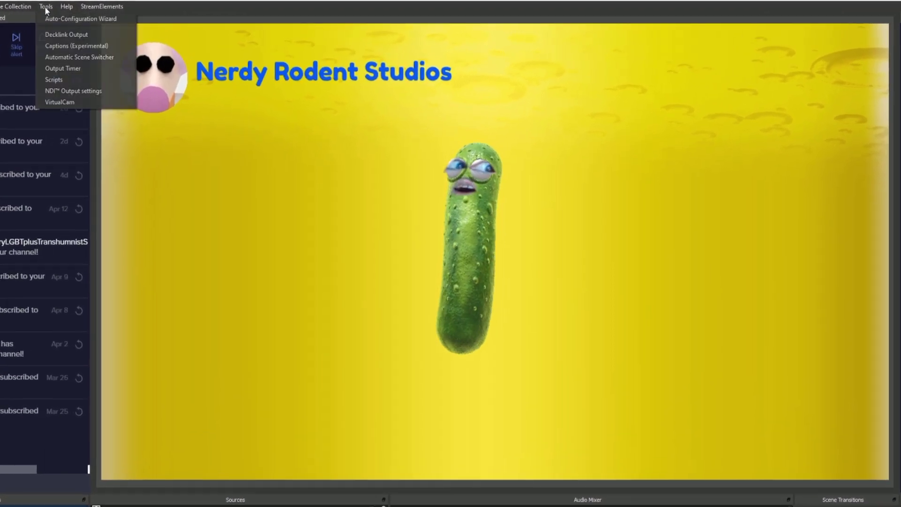
click(63, 106)
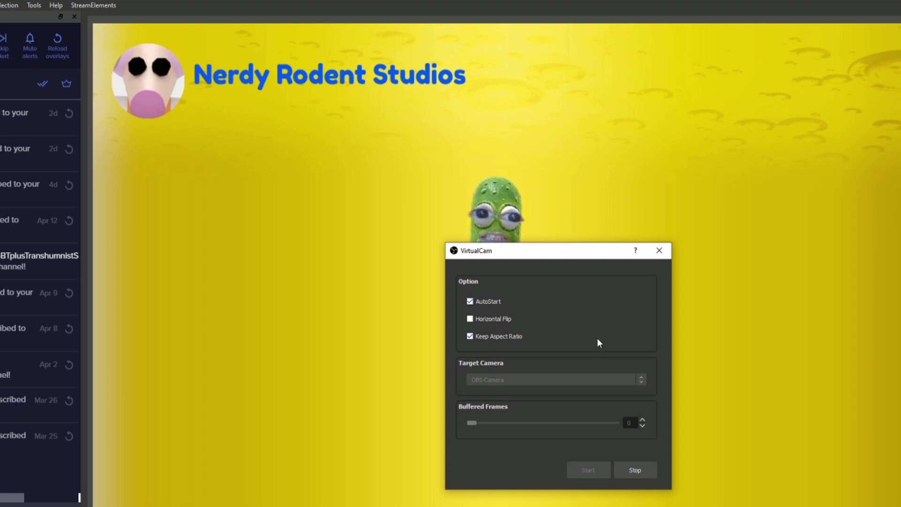
click(644, 469)
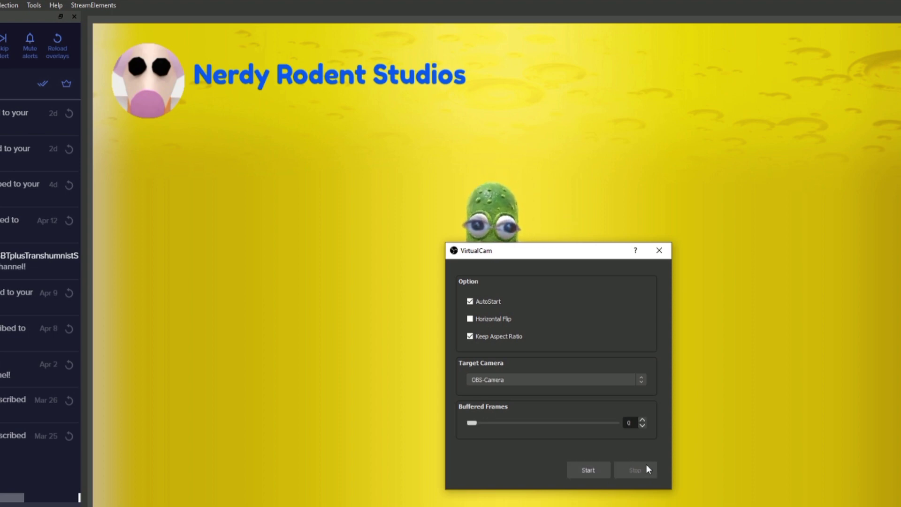
click(659, 250)
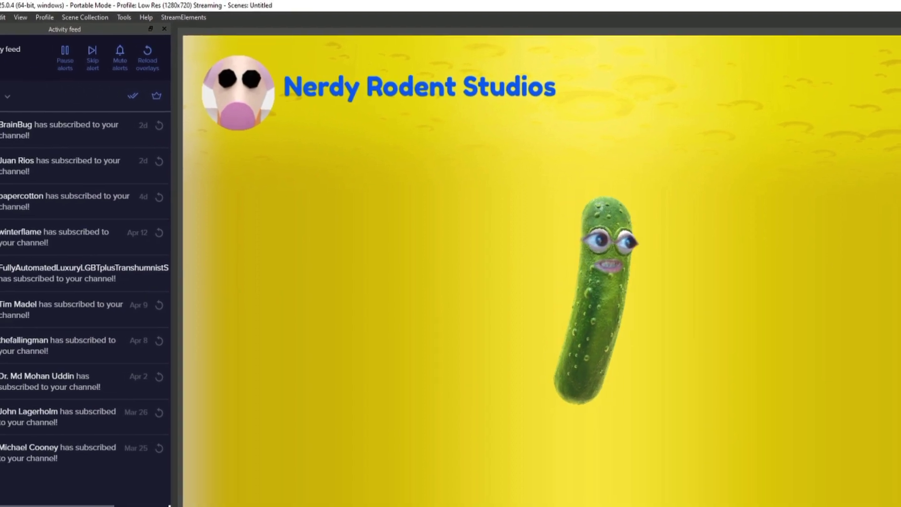
click(7, 21)
mouse_move(18, 14)
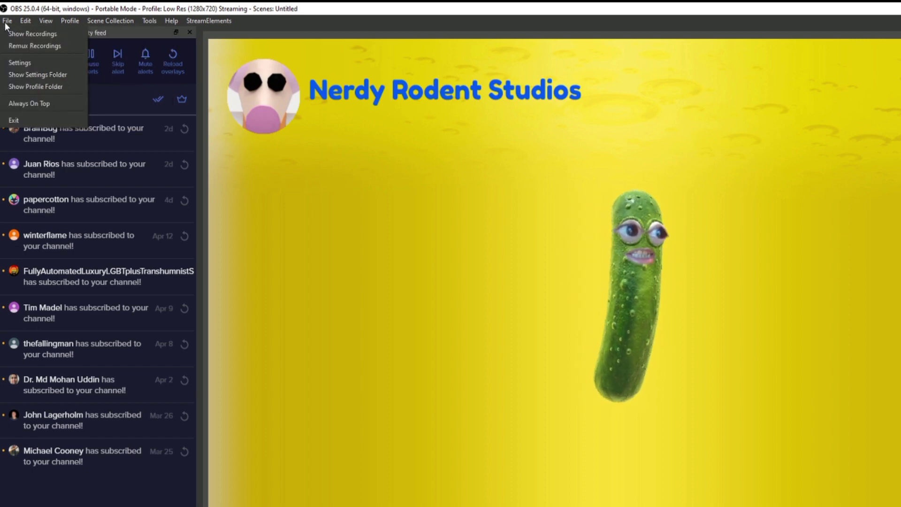
click(41, 65)
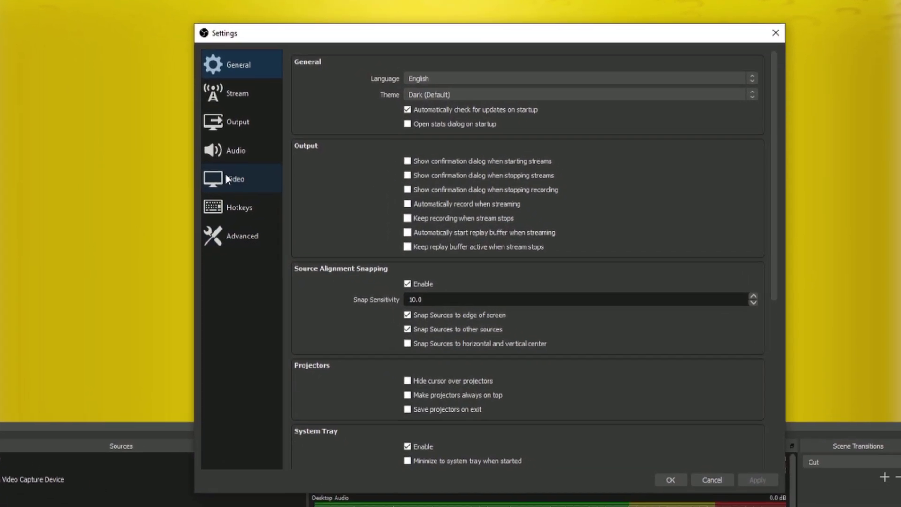
click(225, 173)
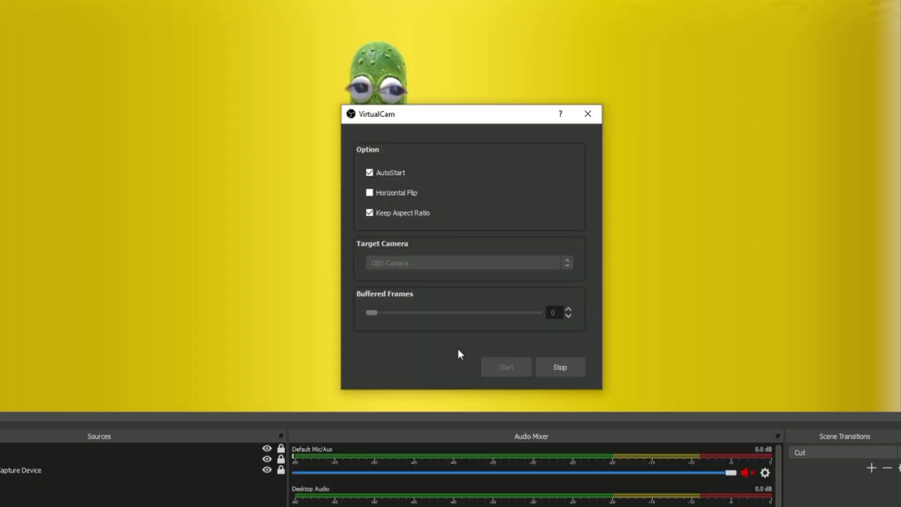
click(588, 114)
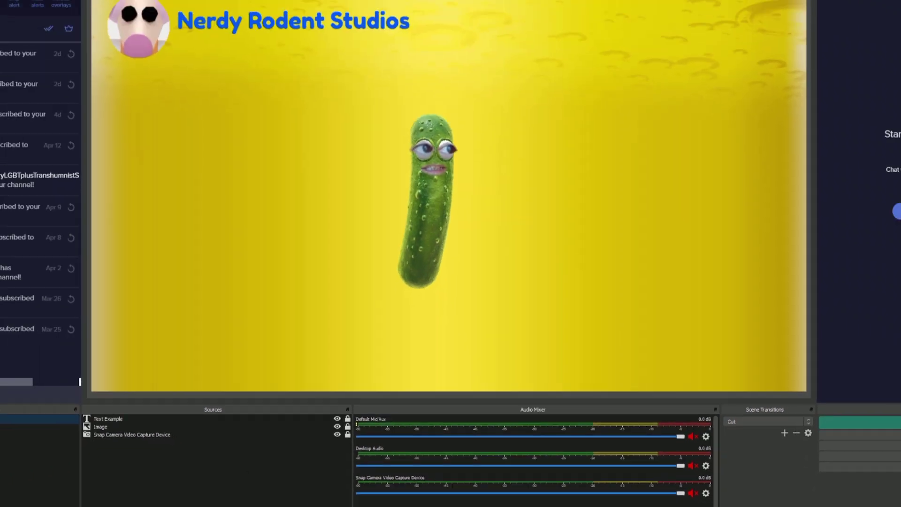
click(7, 14)
click(21, 48)
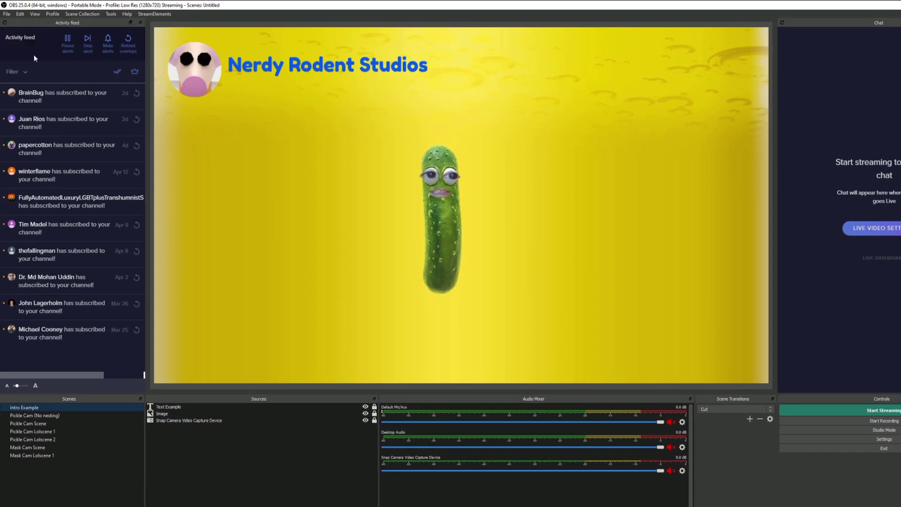
click(327, 225)
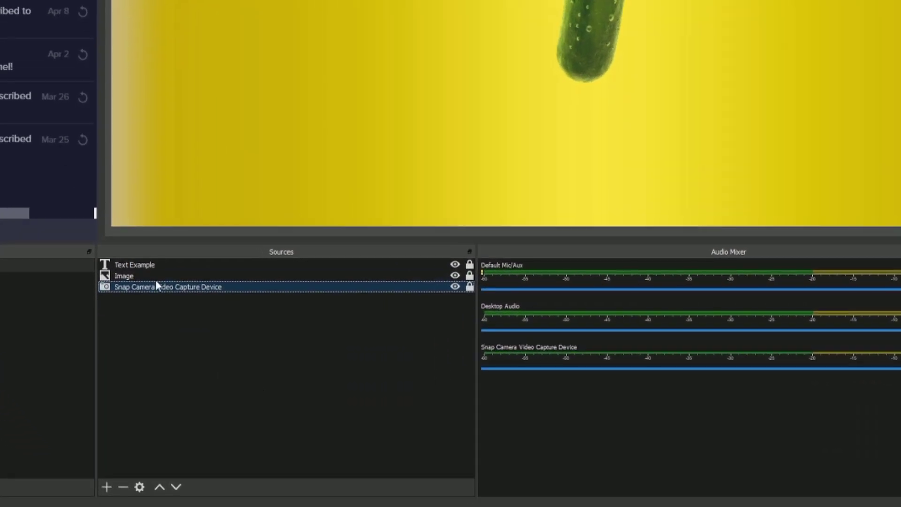
click(169, 400)
click(137, 273)
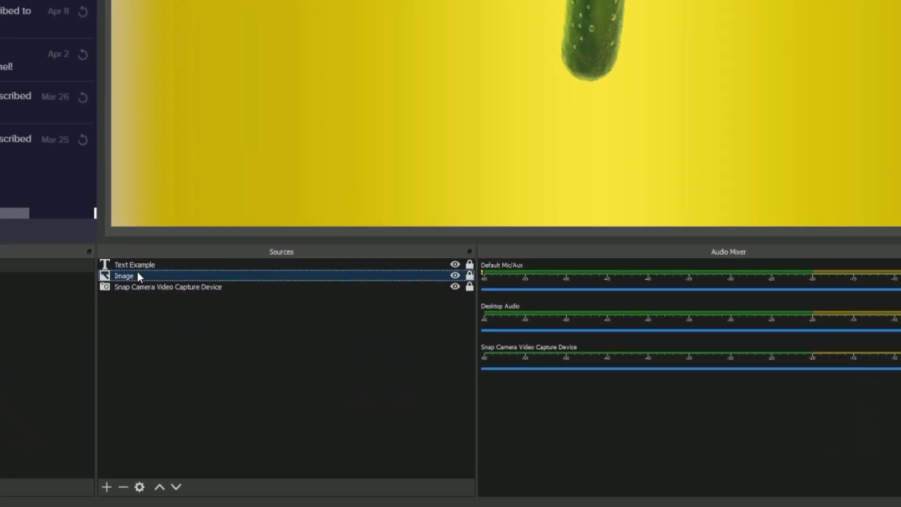
click(159, 287)
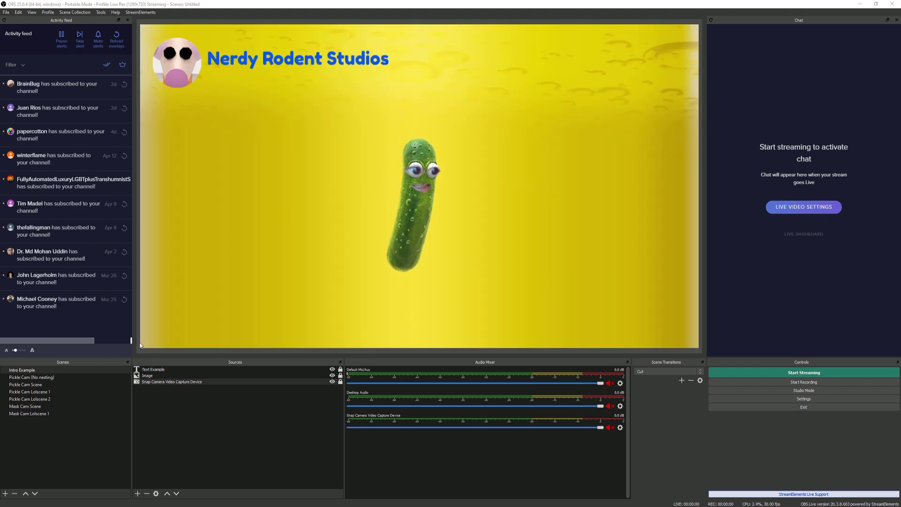
Step: Switch to Pickle Cam (No nesting) and inspect its GDI Text, Snap Camera and OBS Camera 1 sources
click(24, 378)
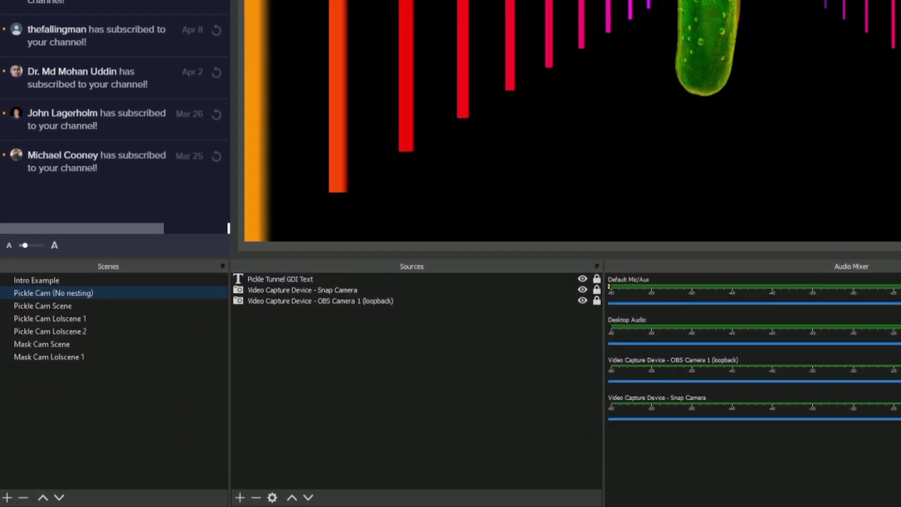
click(272, 279)
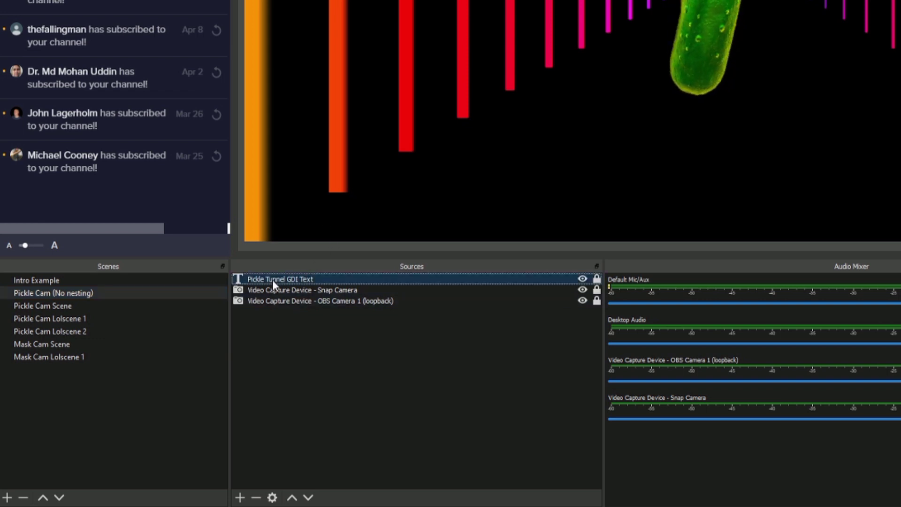
click(277, 291)
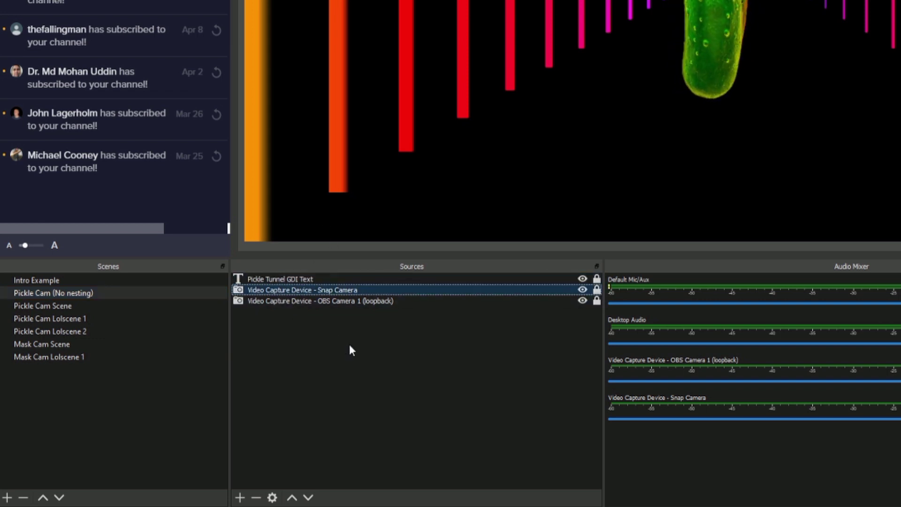
click(285, 303)
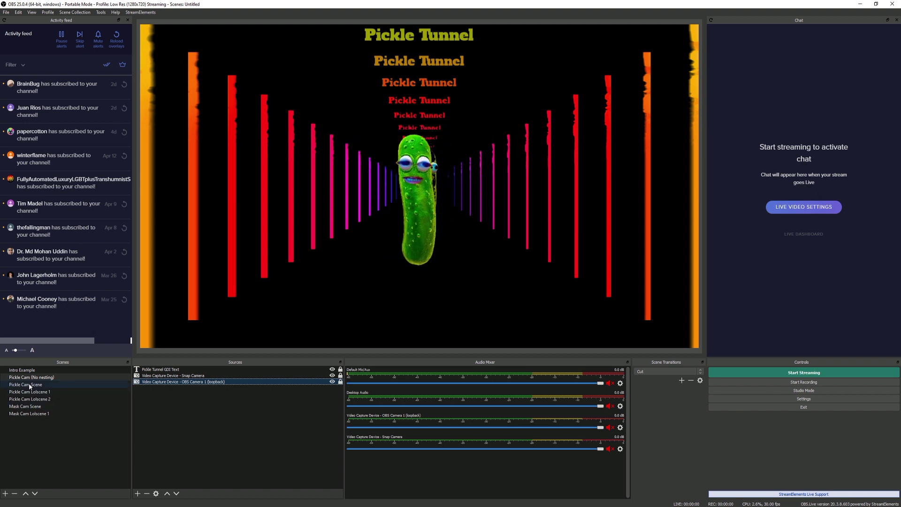
Step: Hide and re-show the loopback tunnel trail, then switch to Pickle Cam Scene
click(332, 381)
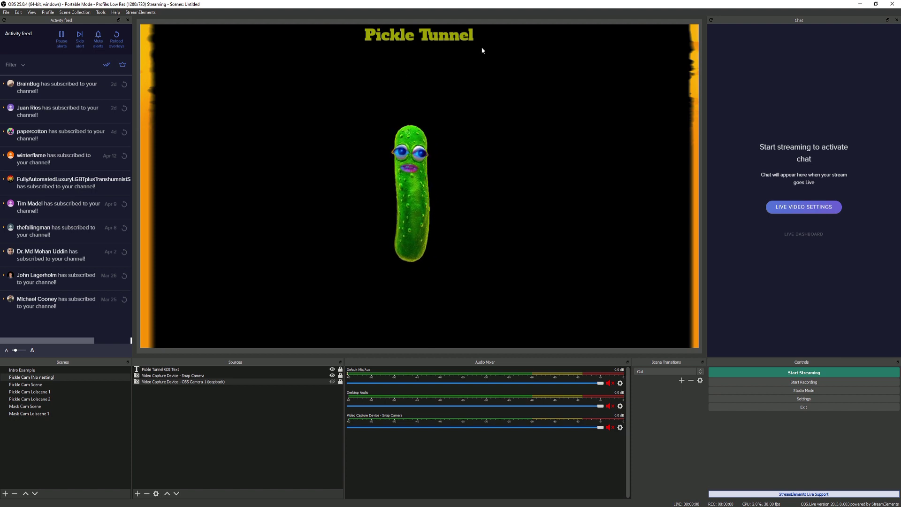
click(331, 382)
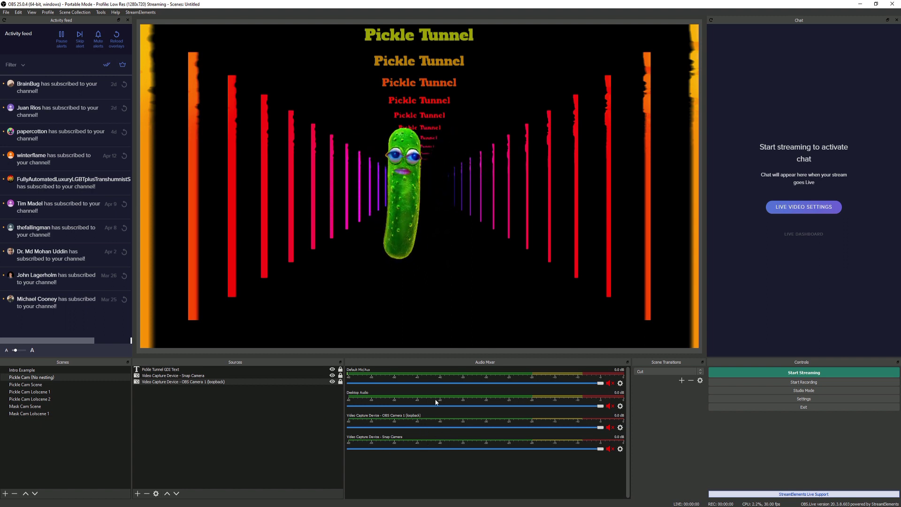
click(42, 385)
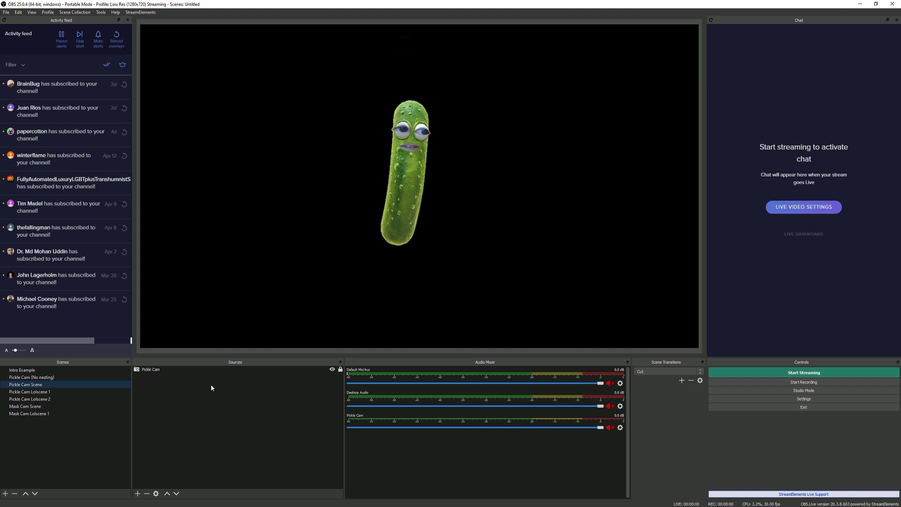
click(148, 371)
right_click(147, 371)
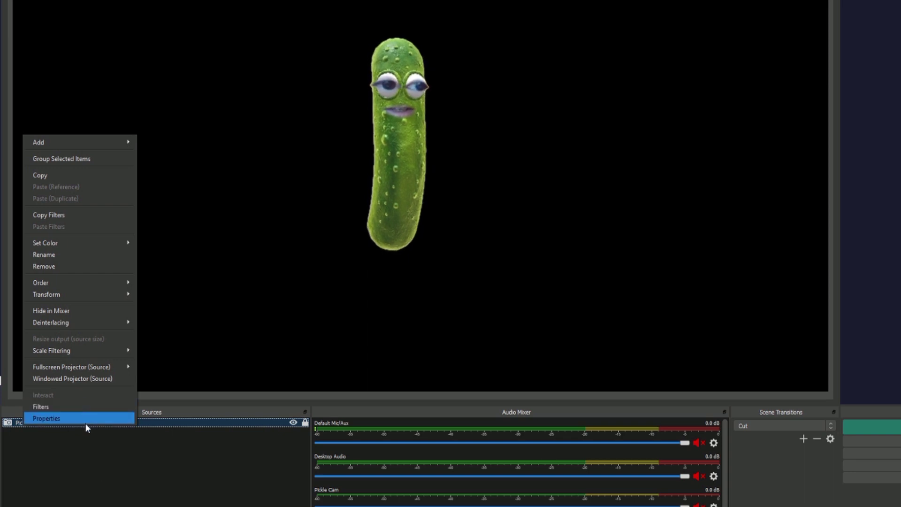
click(86, 421)
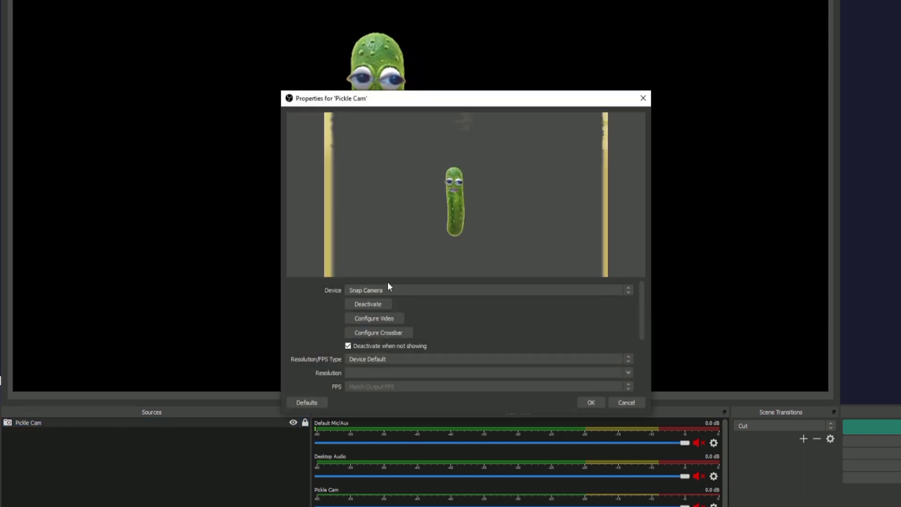
click(627, 402)
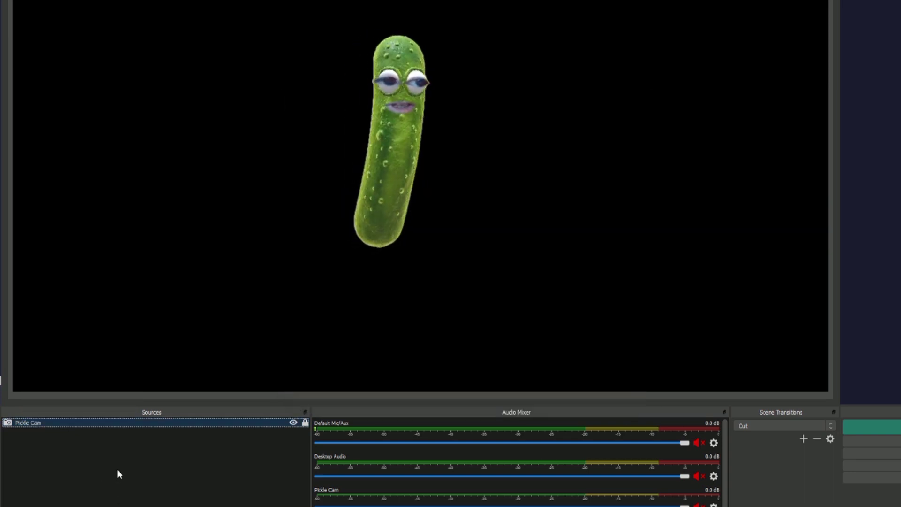
right_click(108, 425)
click(152, 409)
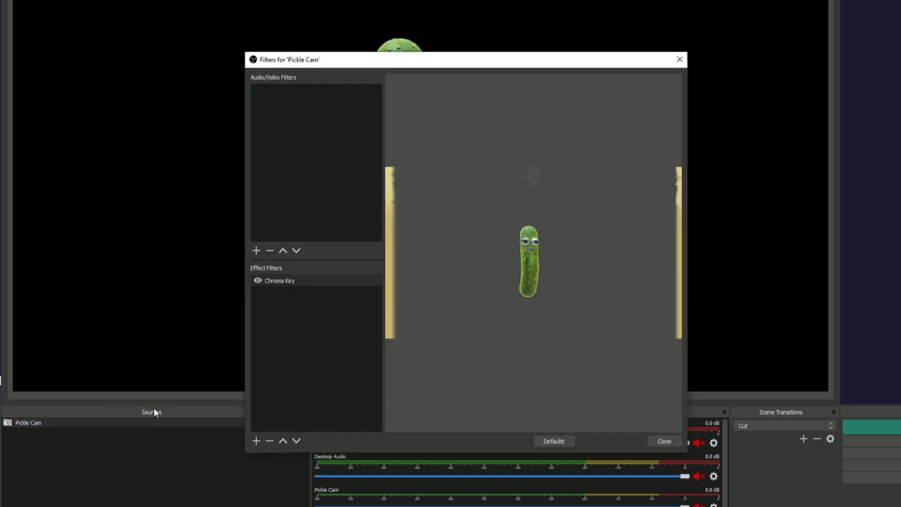
click(300, 280)
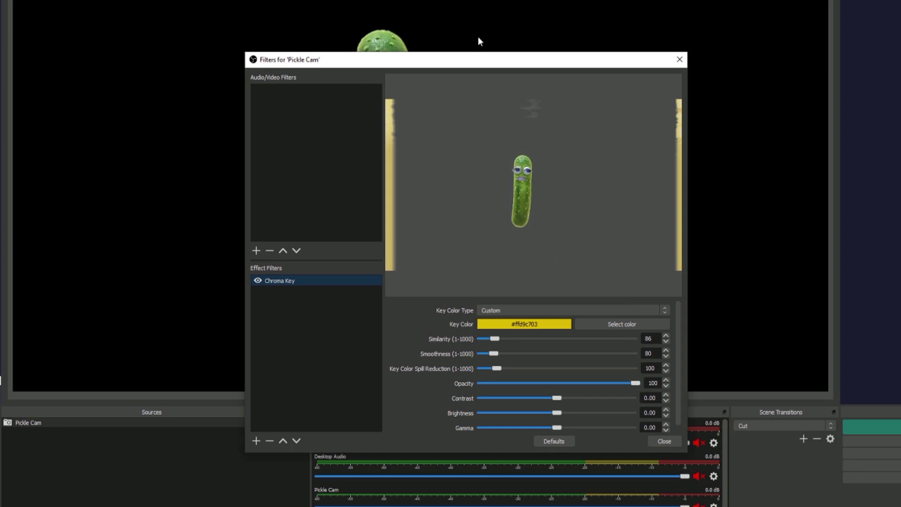
drag(489, 62, 516, 229)
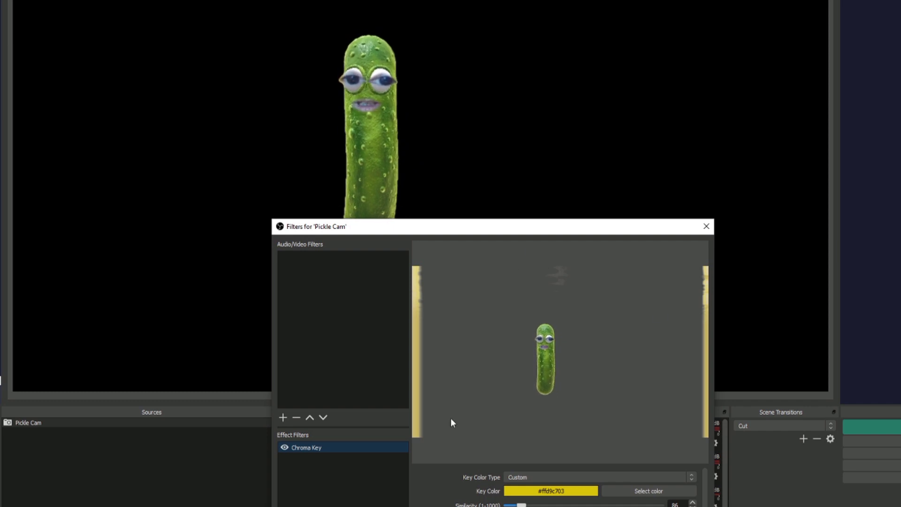
click(706, 226)
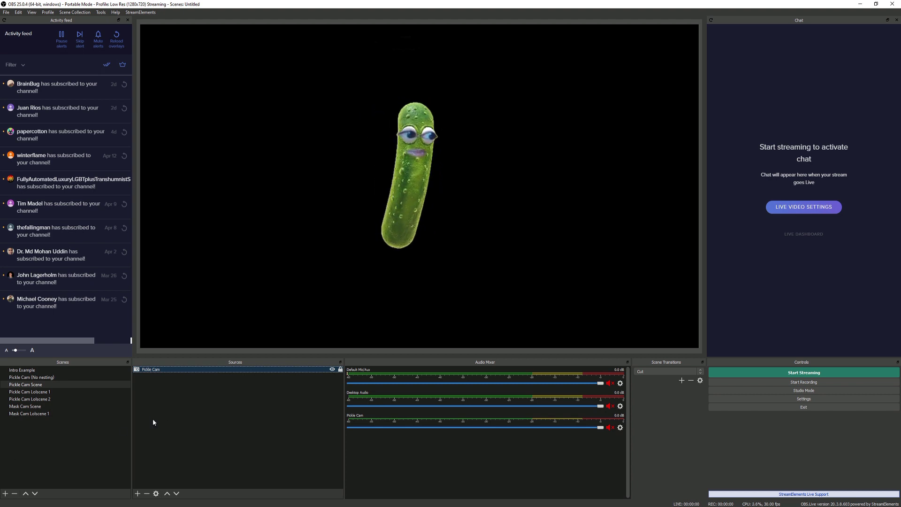
Step: Switch to Pickle Cam Lolscene 1 and inspect its nested Pickle Cam Scene and loopback sources
click(37, 393)
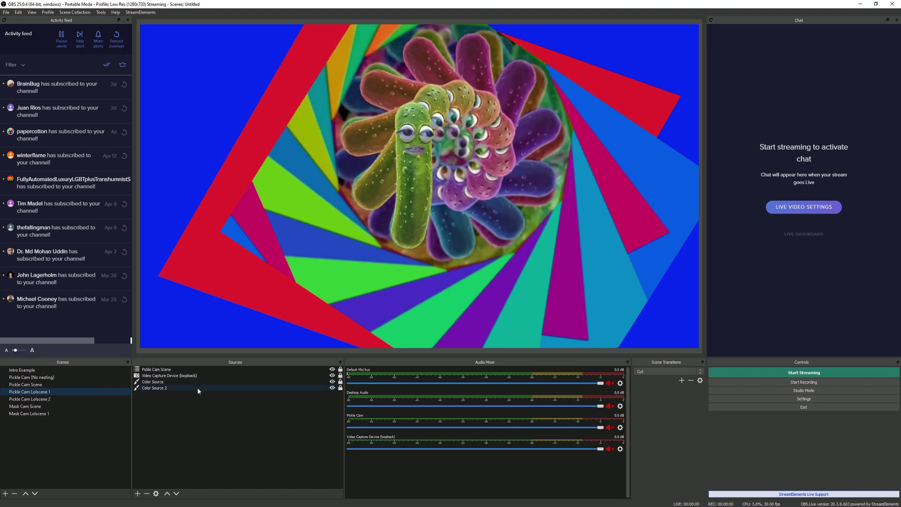
click(153, 370)
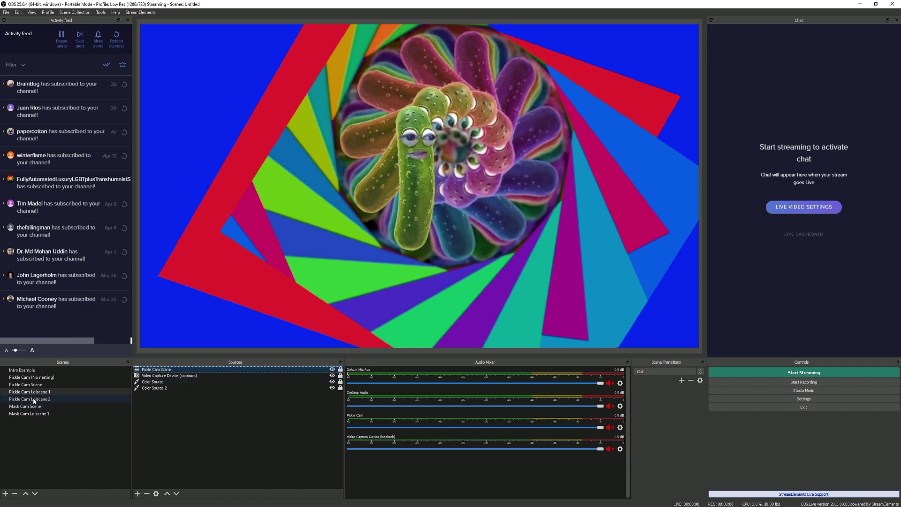
click(190, 376)
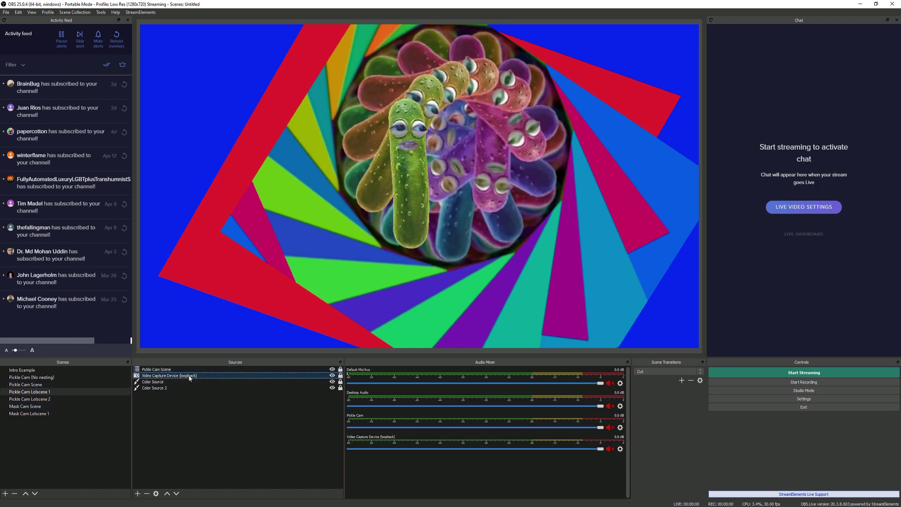
Step: Inspect Color Source and Color Source 2, then switch to Pickle Cam Lolscene 2
click(148, 382)
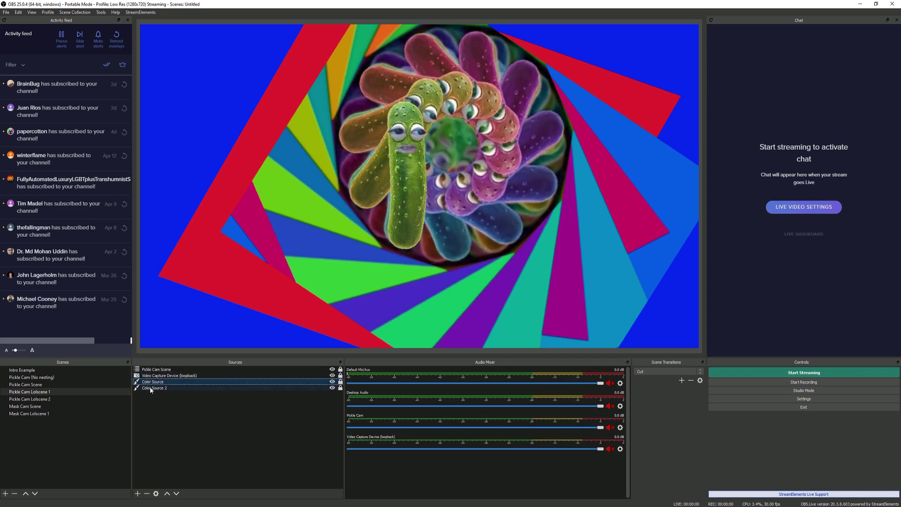
click(150, 388)
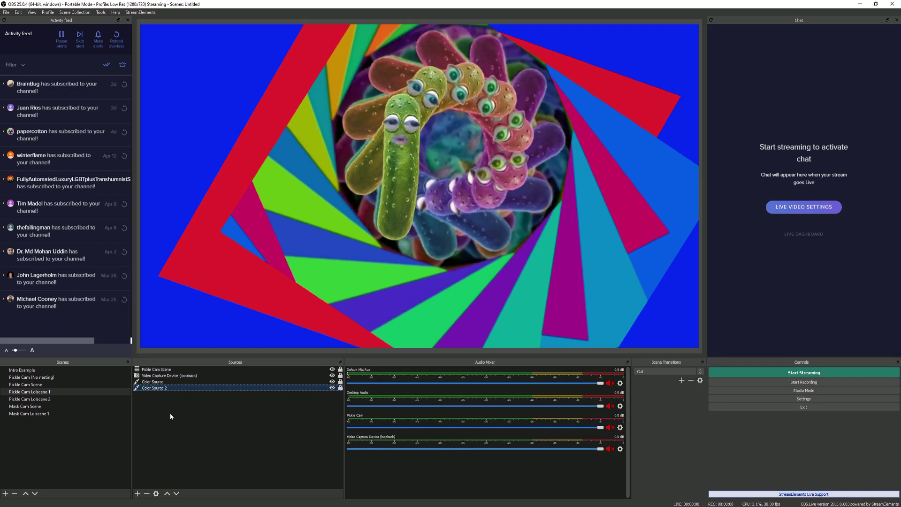
click(47, 399)
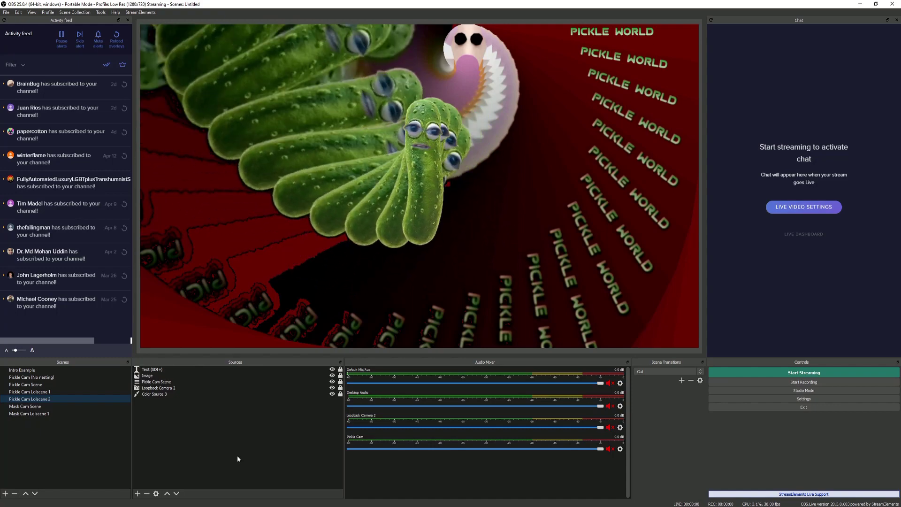
Step: Inspect the Text, Image, Pickle Cam Scene and Loopback Camera 2 sources, toggling the loopback trail off and on
click(154, 369)
click(157, 376)
click(157, 381)
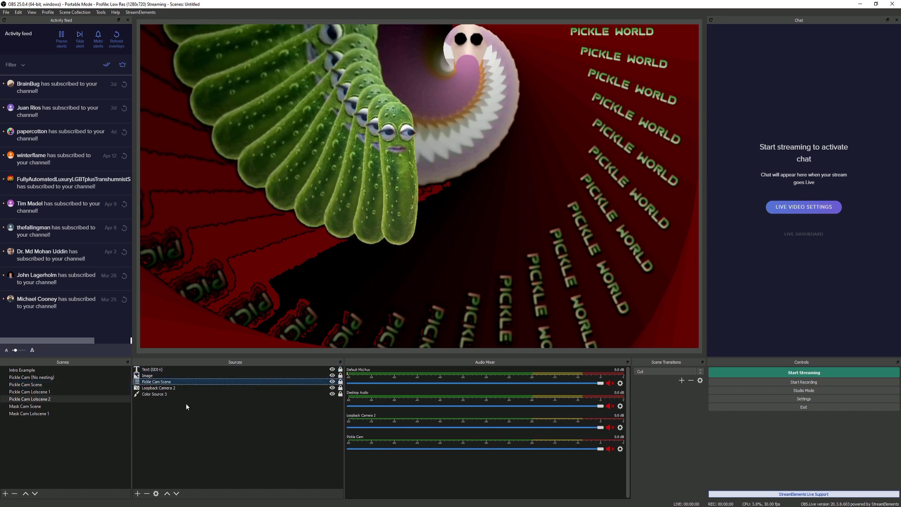
click(166, 389)
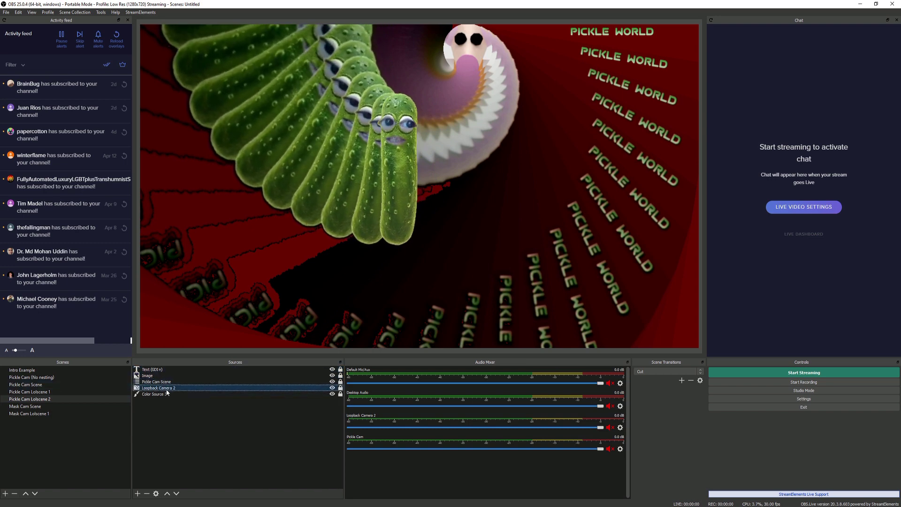
click(332, 388)
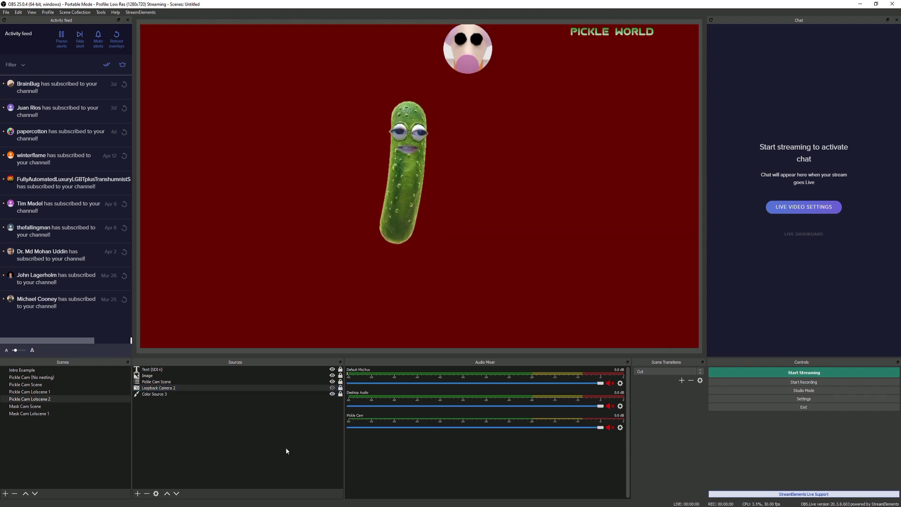
click(332, 388)
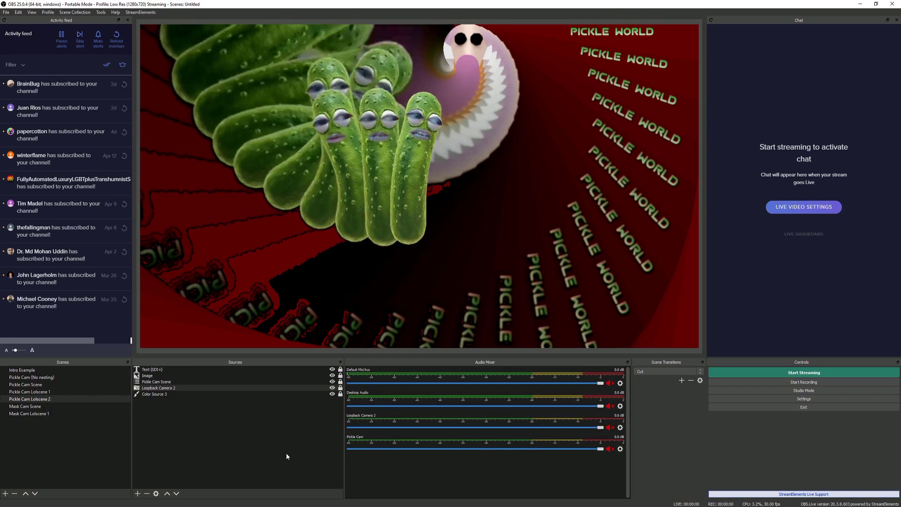
click(39, 406)
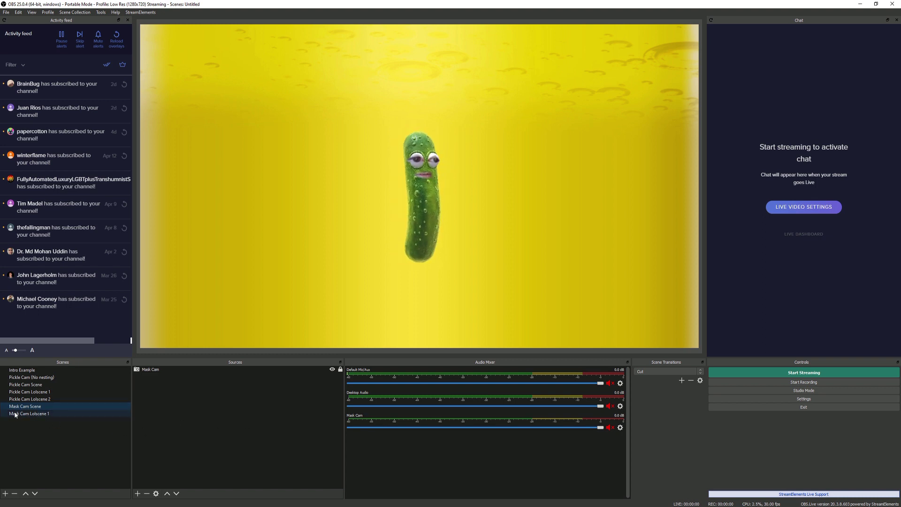
click(28, 415)
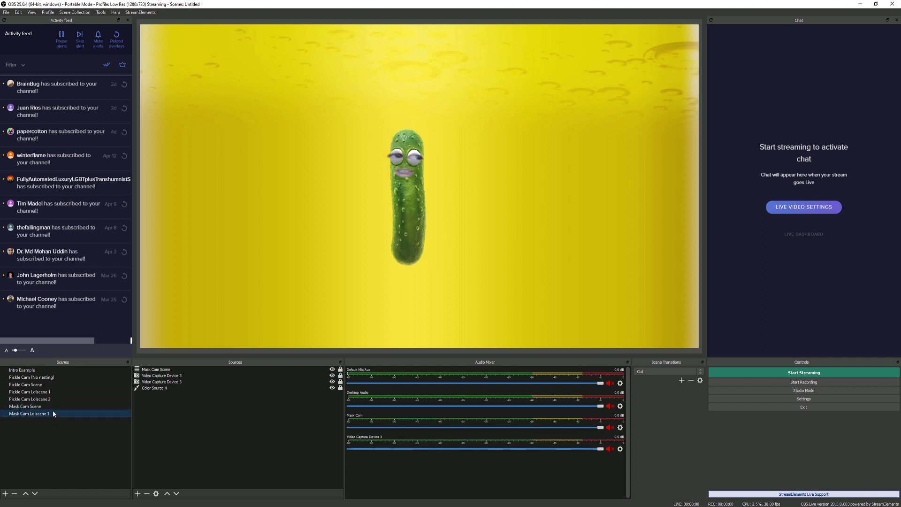
click(47, 408)
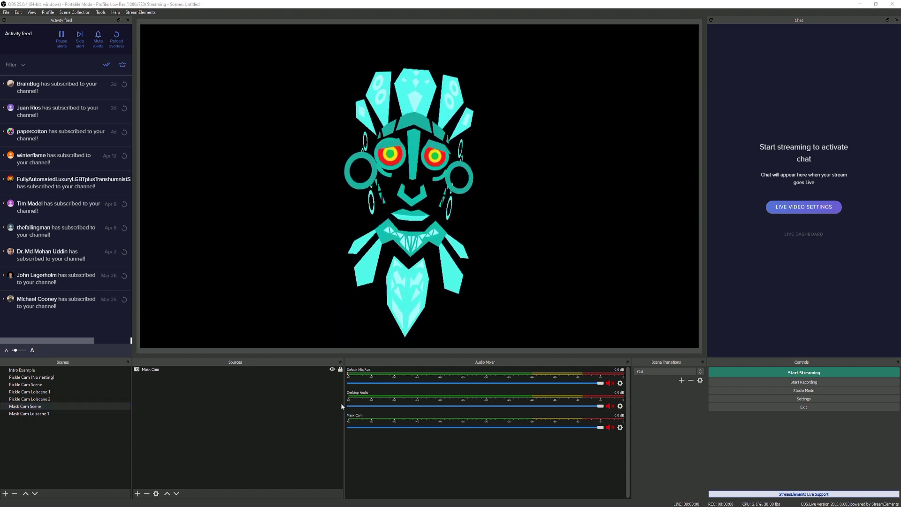
right_click(157, 369)
click(191, 356)
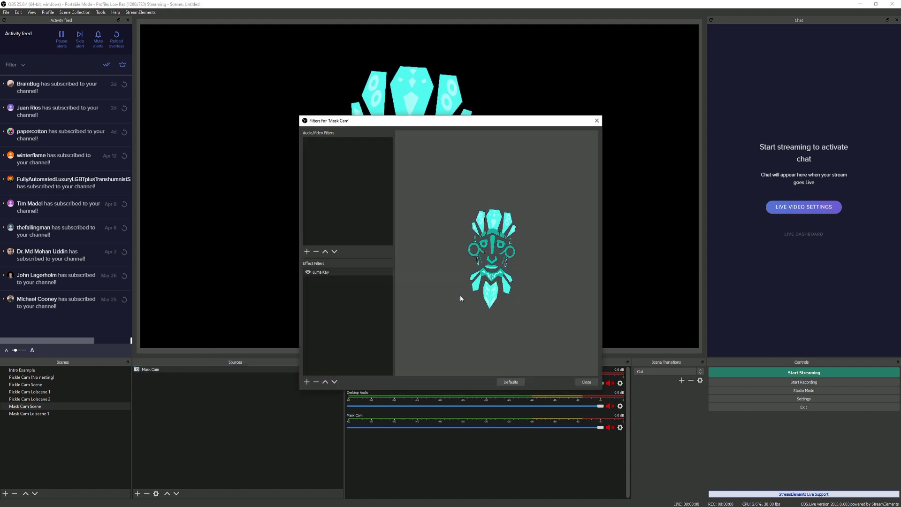
click(336, 274)
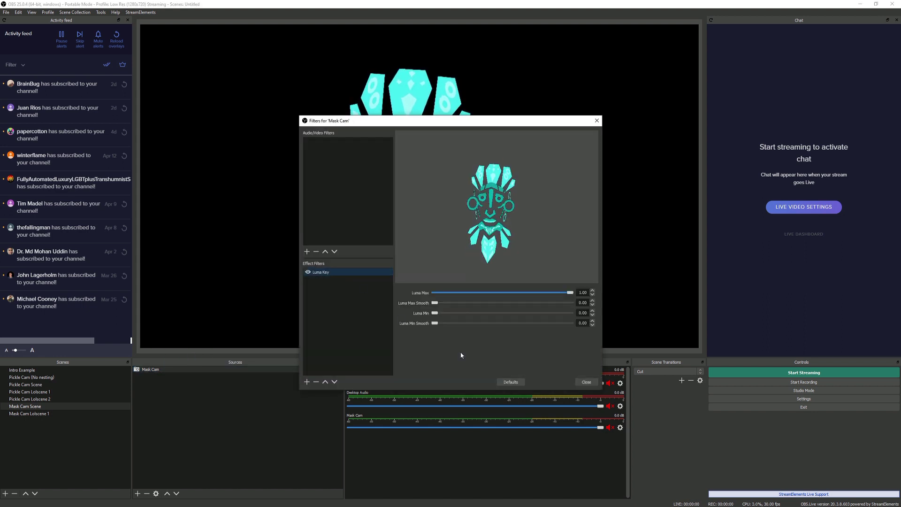
click(307, 272)
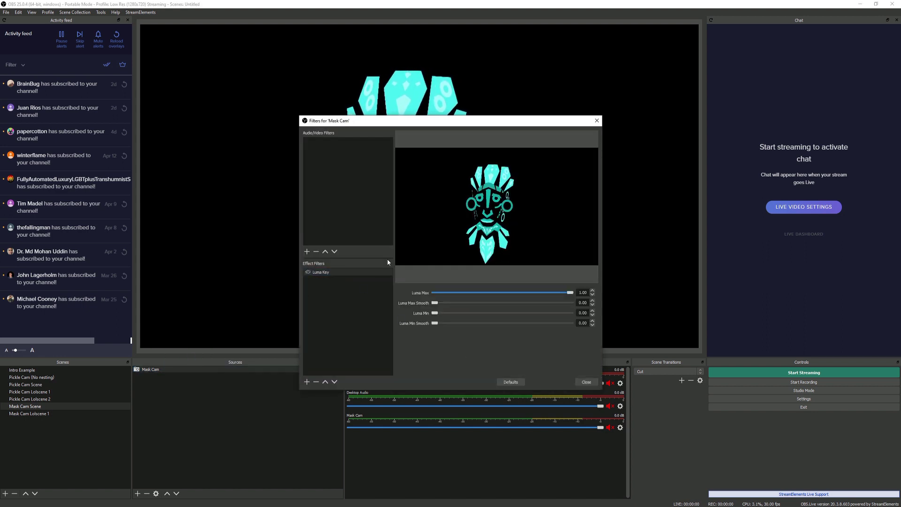
click(307, 273)
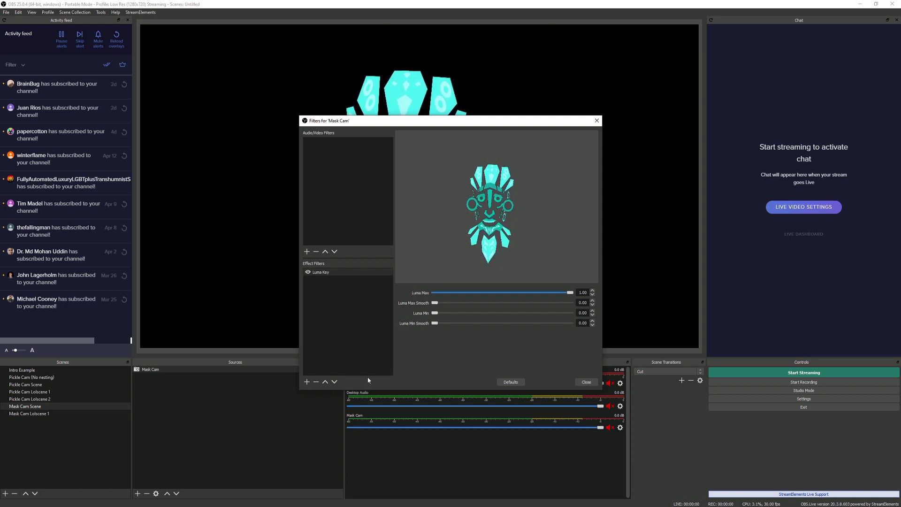
click(586, 382)
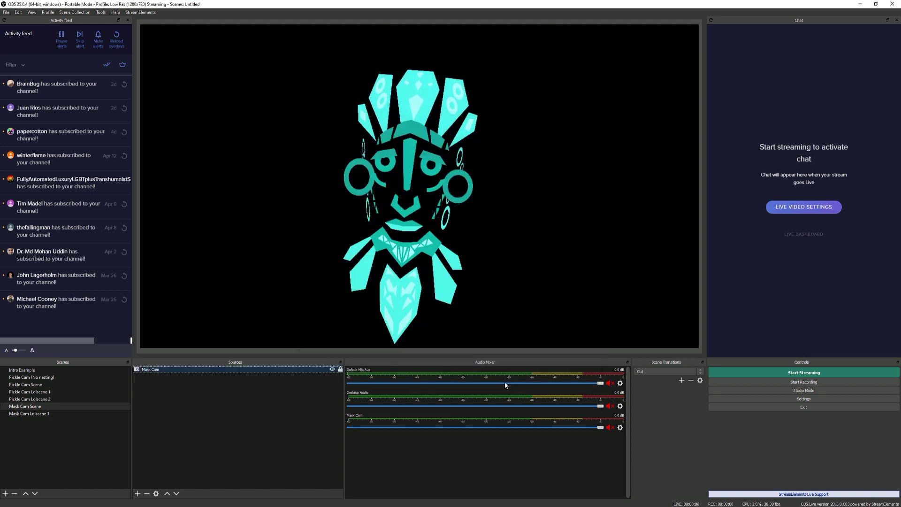
Step: Switch to Mask Cam Lolscene 1 and inspect its Mask Cam Scene, Video Capture Device 3 and Color Source 4
click(29, 413)
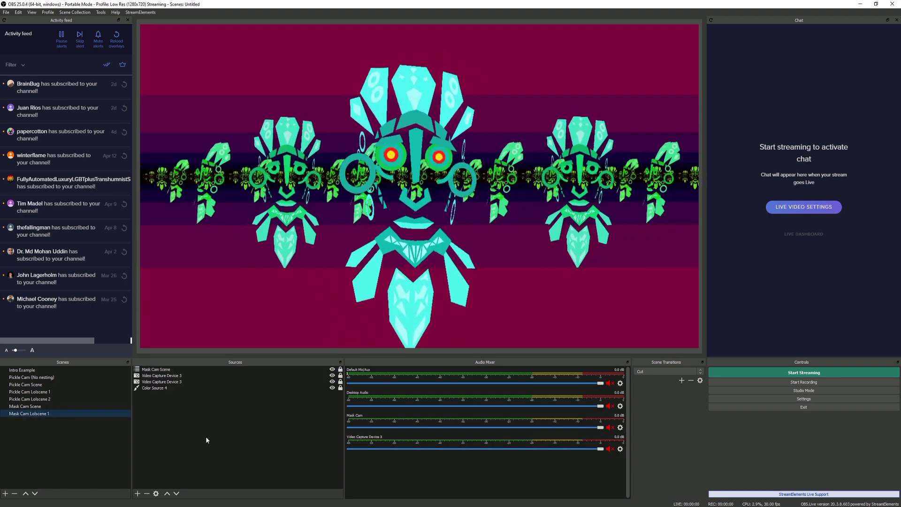
click(161, 371)
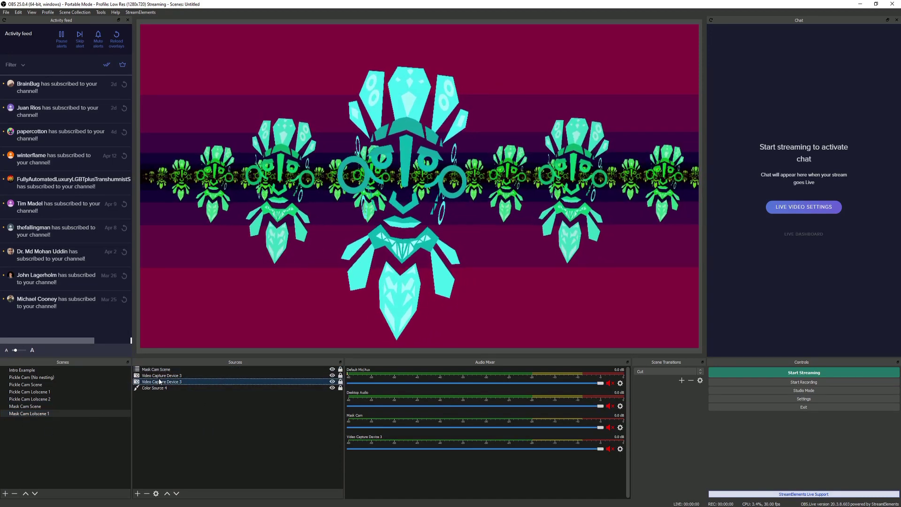
click(172, 376)
click(169, 389)
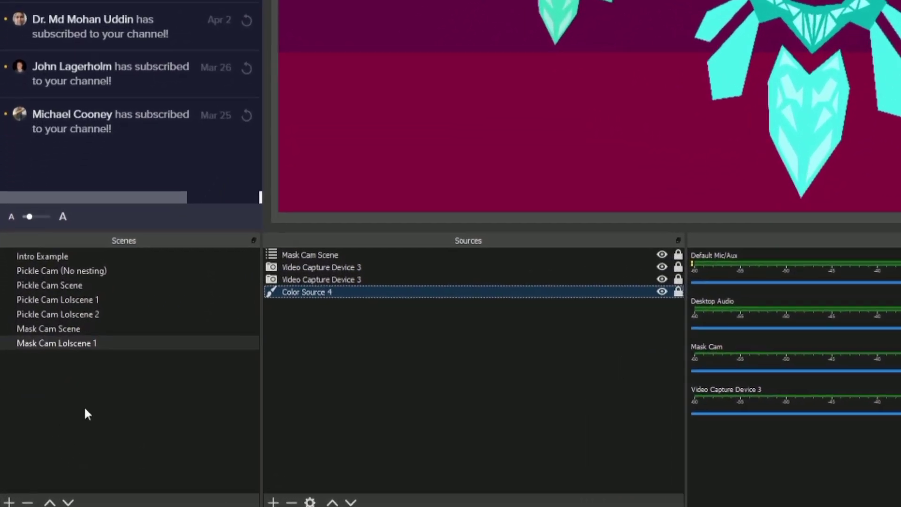
Step: Create a new scene named 'Basic Cam Scene'
right_click(42, 446)
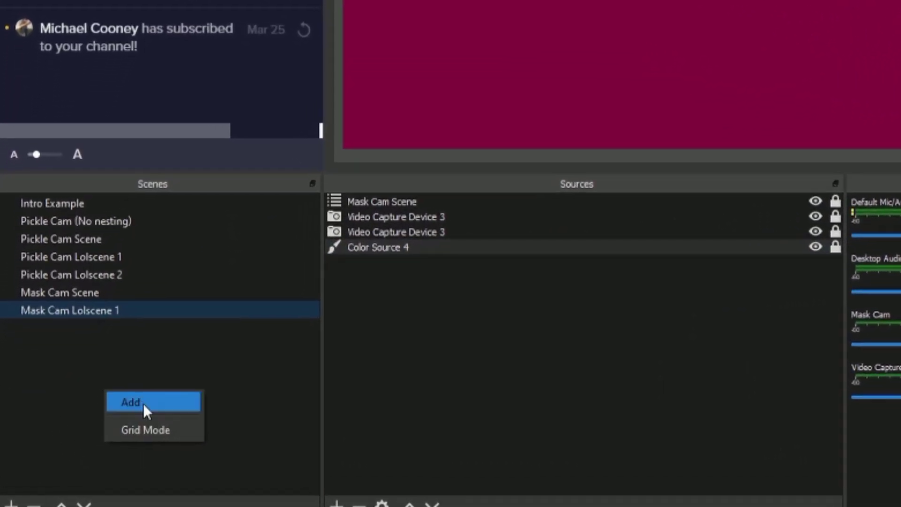
click(140, 403)
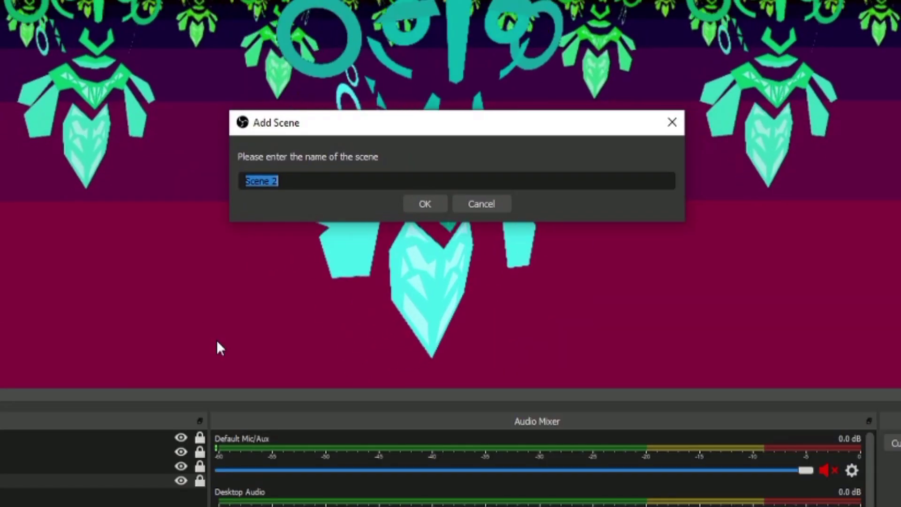
text(Basic C)
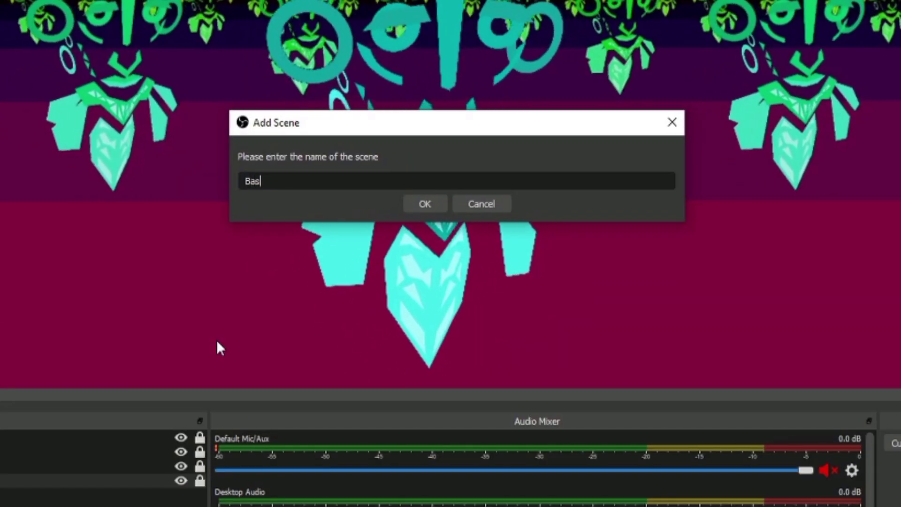
text(am Scene)
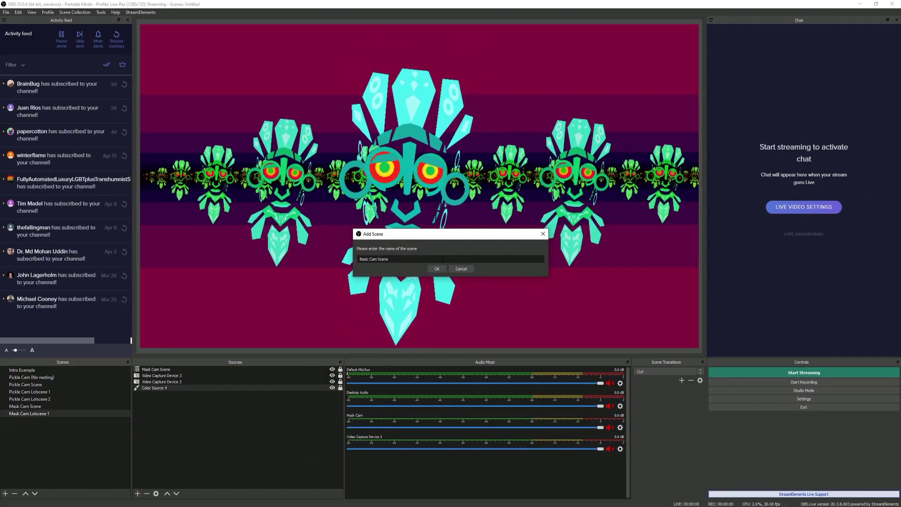
key(Return)
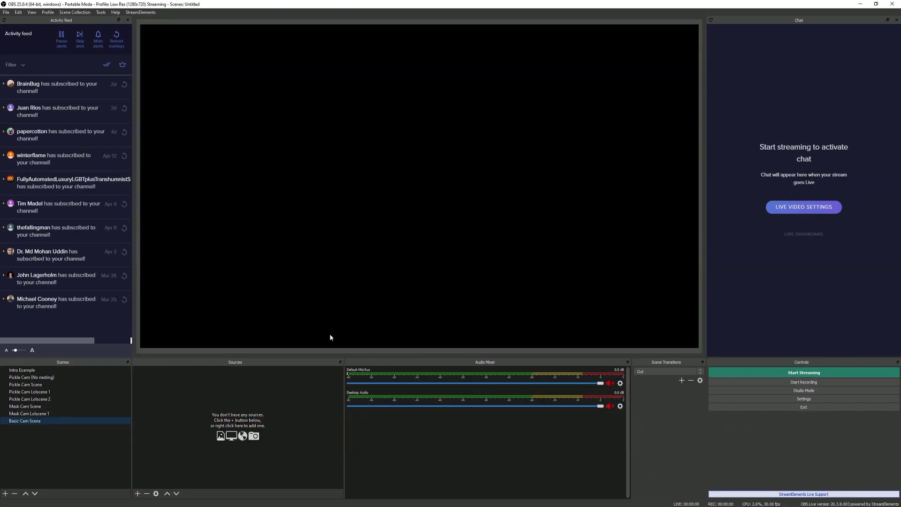
Step: Add a Basic Snap Cam video capture source using the Snap Camera device
right_click(204, 394)
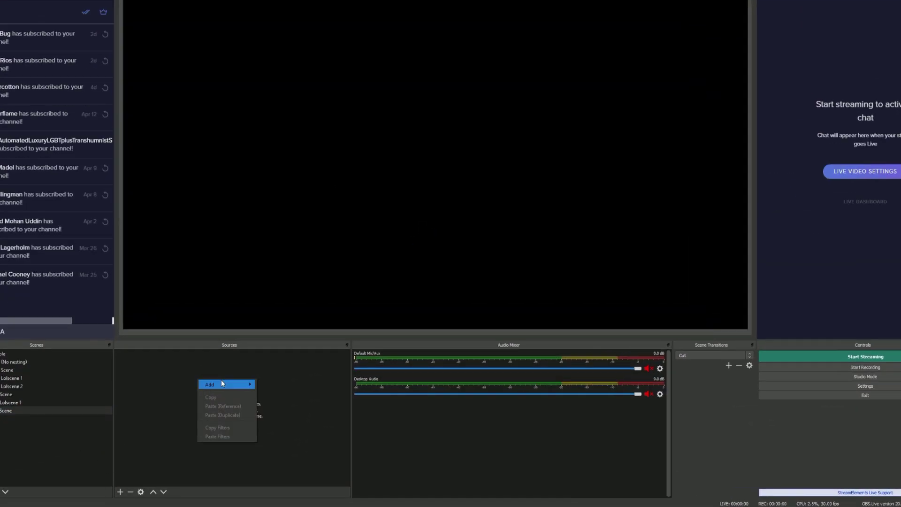
mouse_move(229, 393)
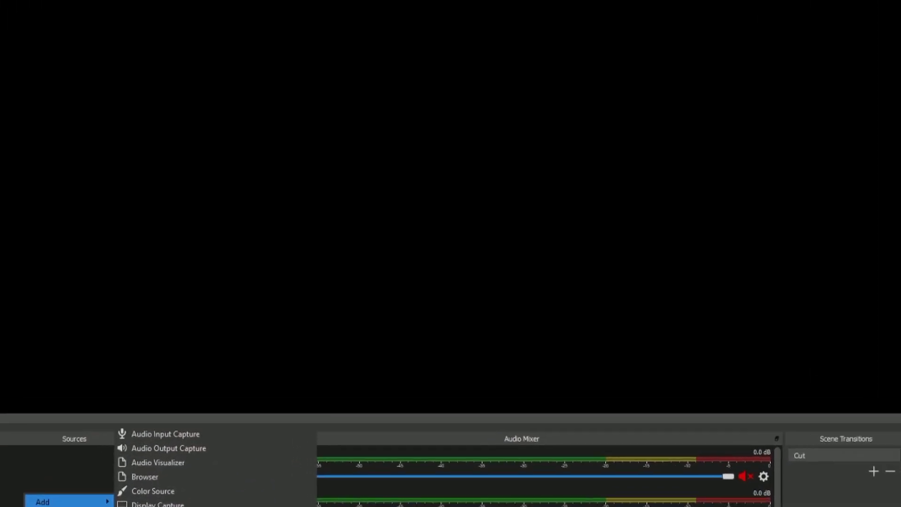
key(Return)
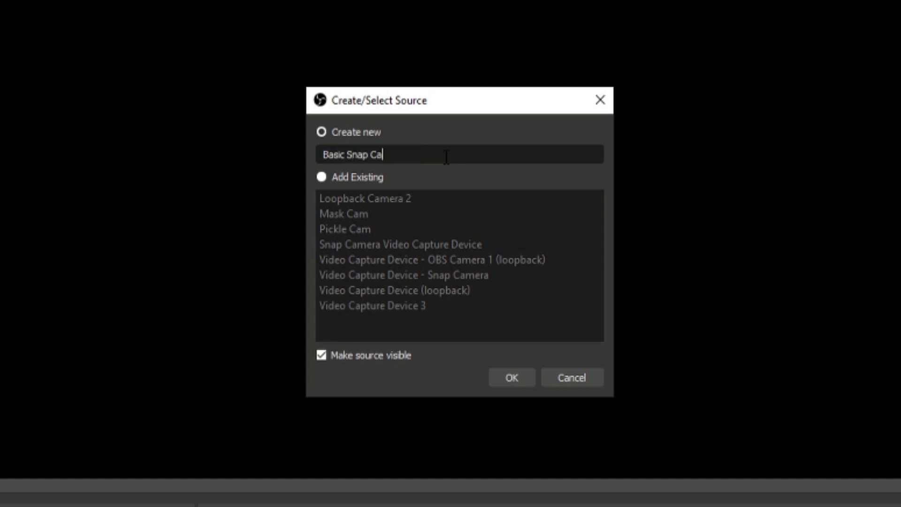
click(516, 381)
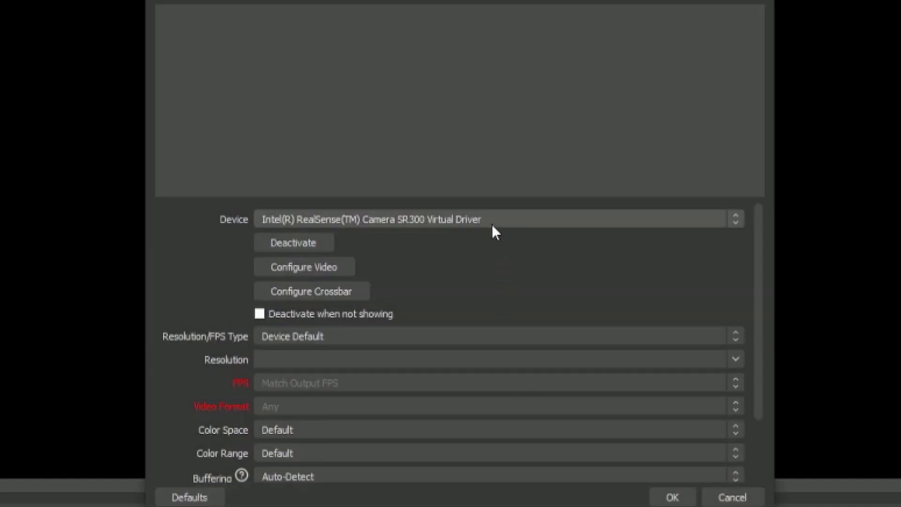
click(491, 224)
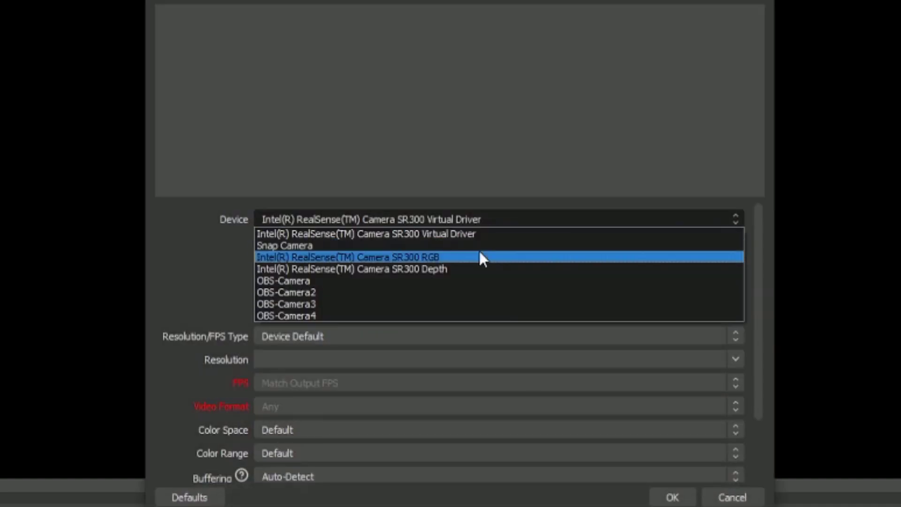
click(478, 245)
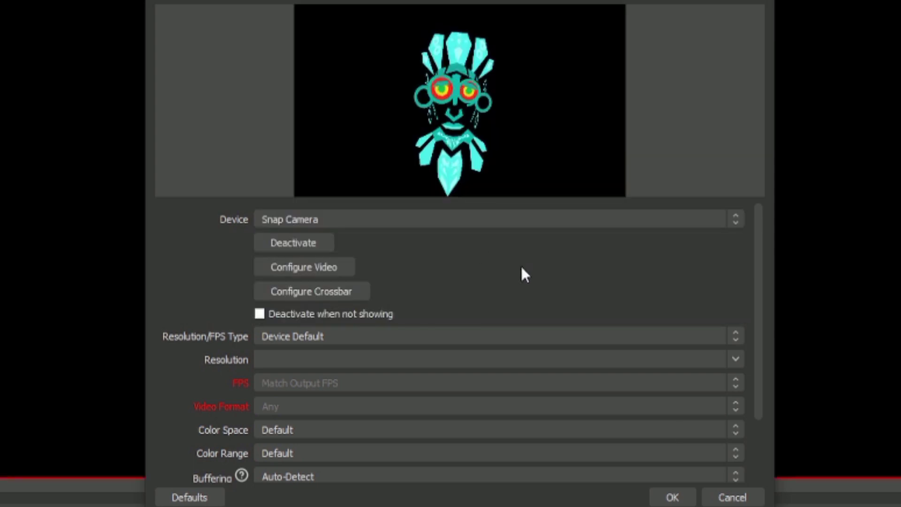
click(675, 496)
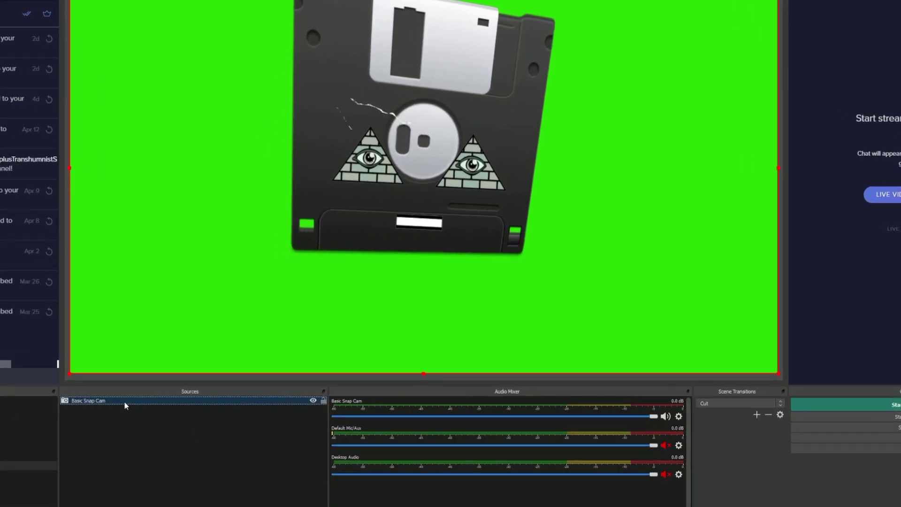
Step: Add a Chroma Key filter to Basic Snap Cam to remove the green background
right_click(194, 370)
click(217, 329)
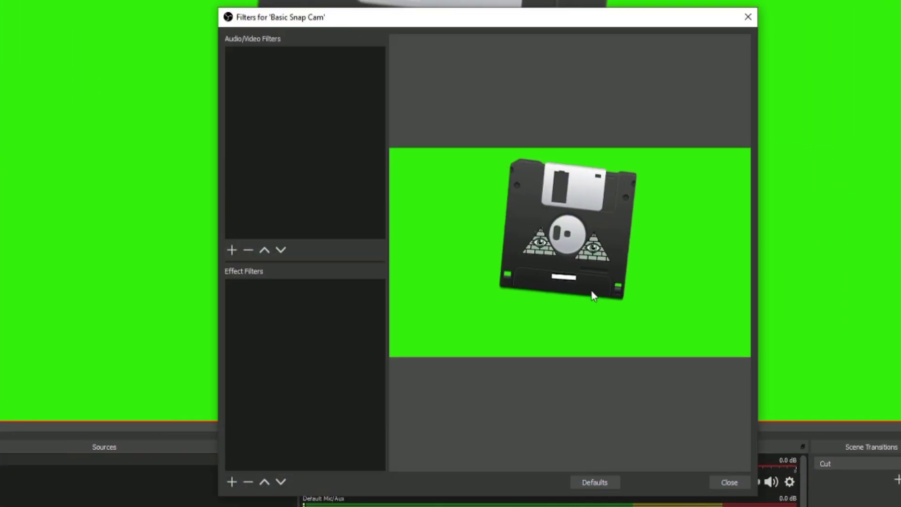
click(231, 481)
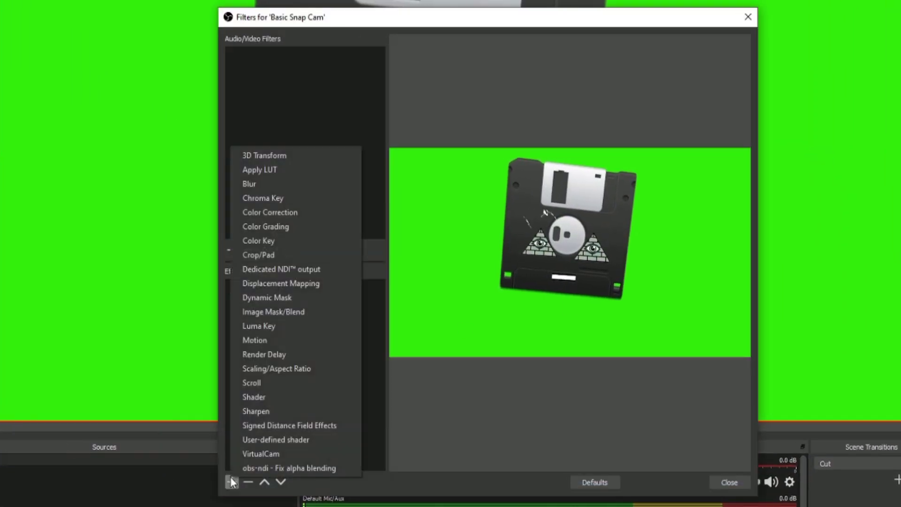
click(304, 199)
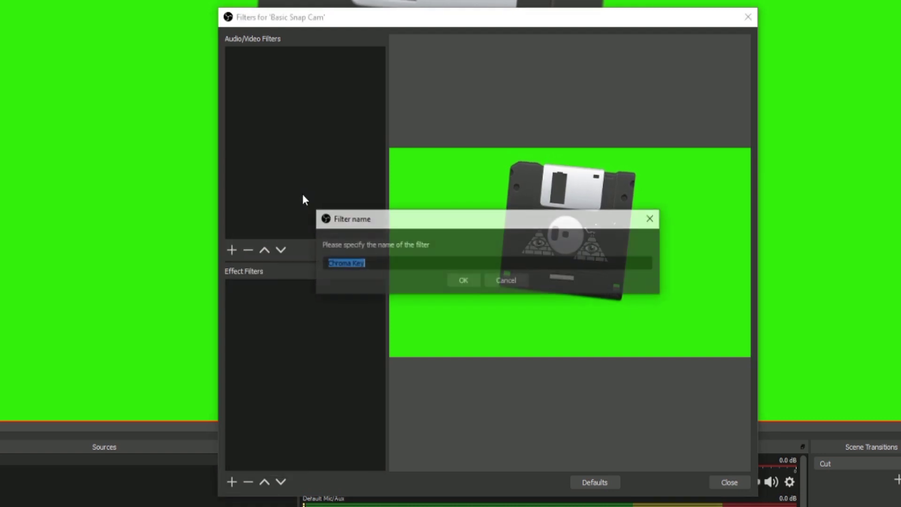
click(463, 280)
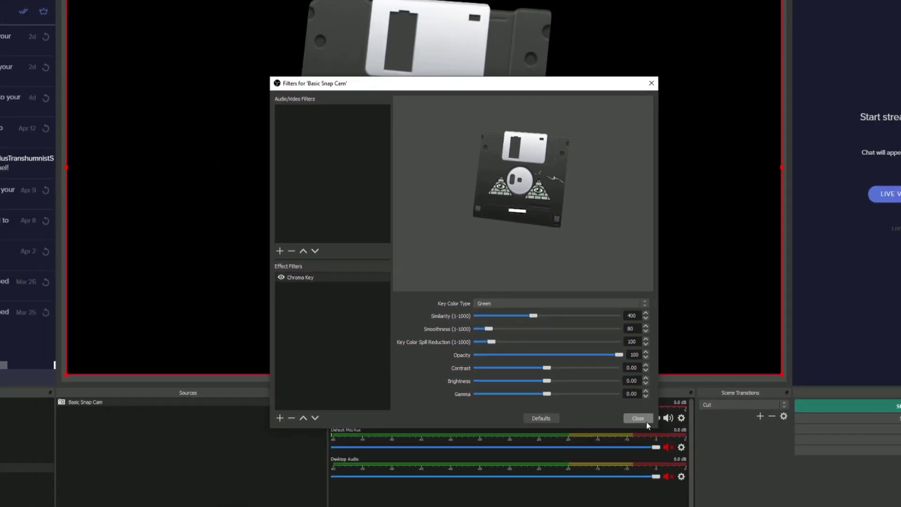
click(732, 483)
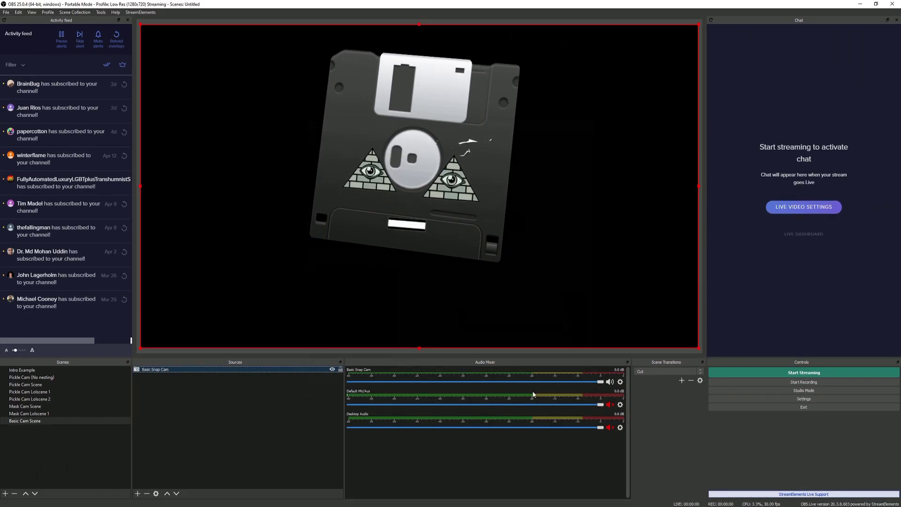
click(254, 442)
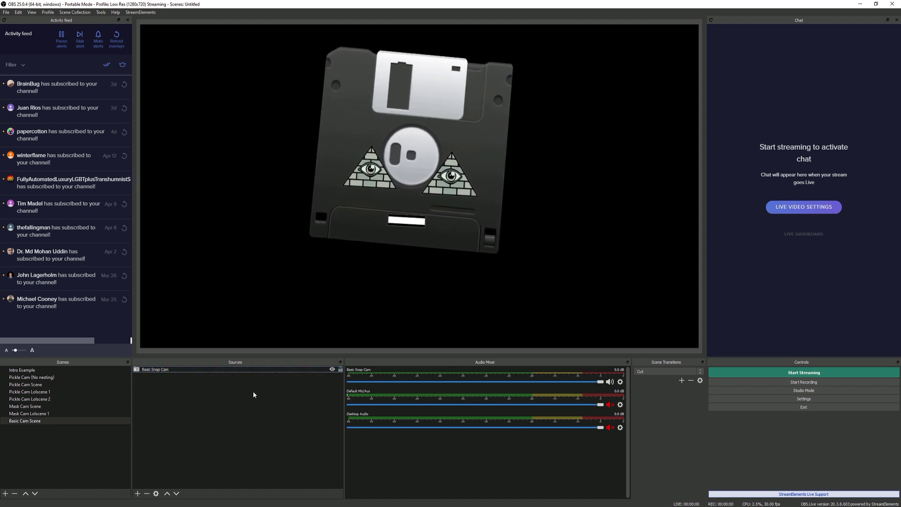
Step: Create a new scene named 'Basic Cam Lolscene'
right_click(49, 446)
click(71, 453)
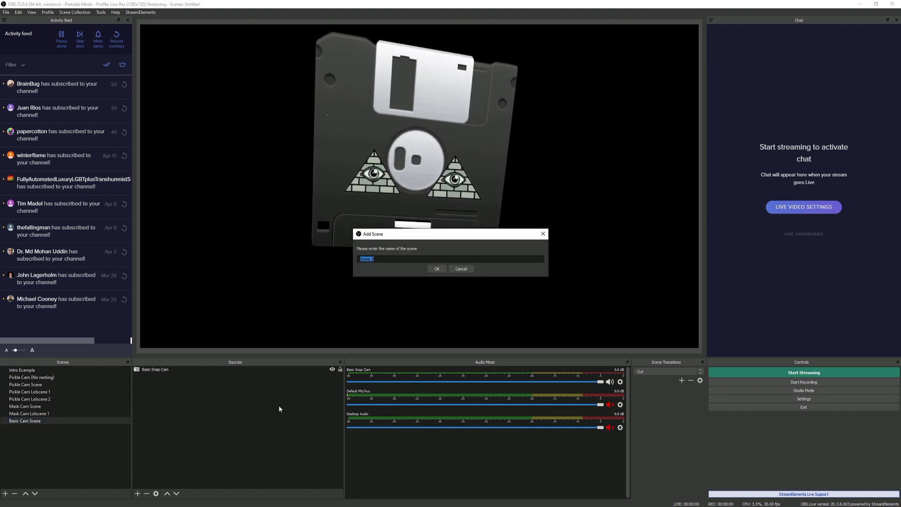
text(Basi)
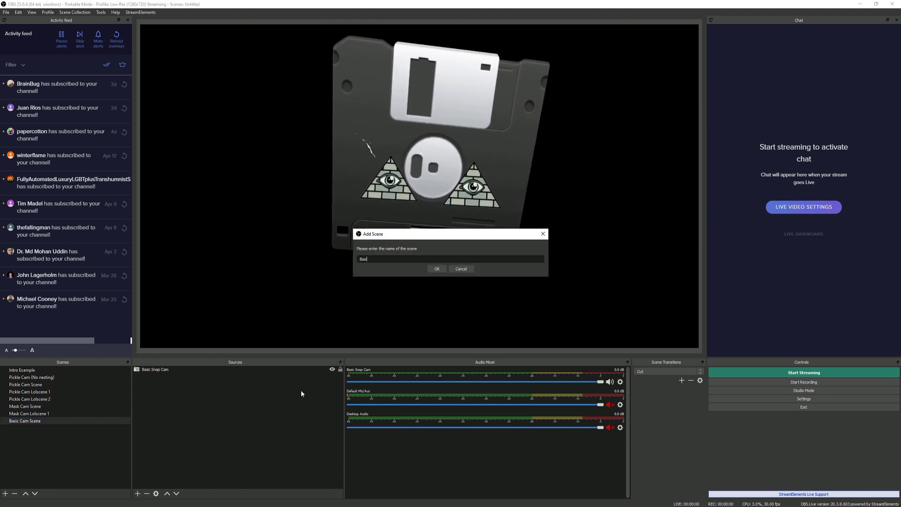
text(c Cam L)
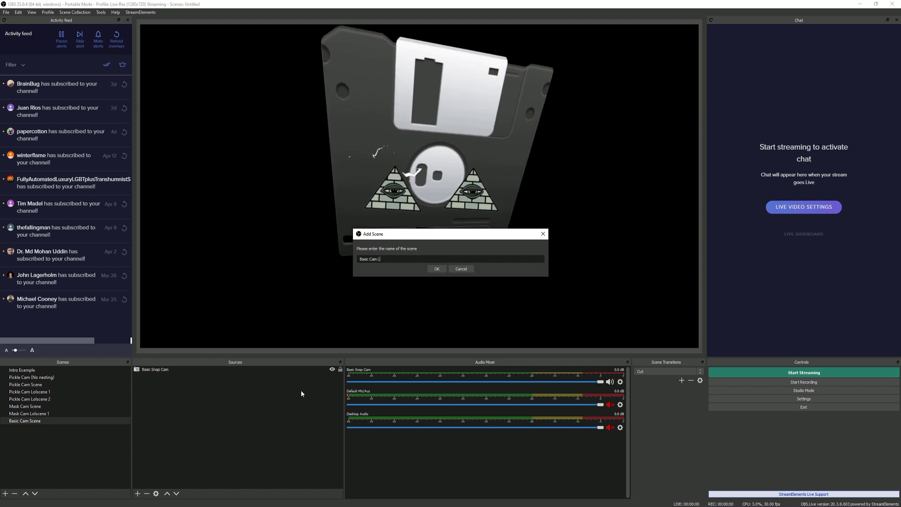
text(olscene)
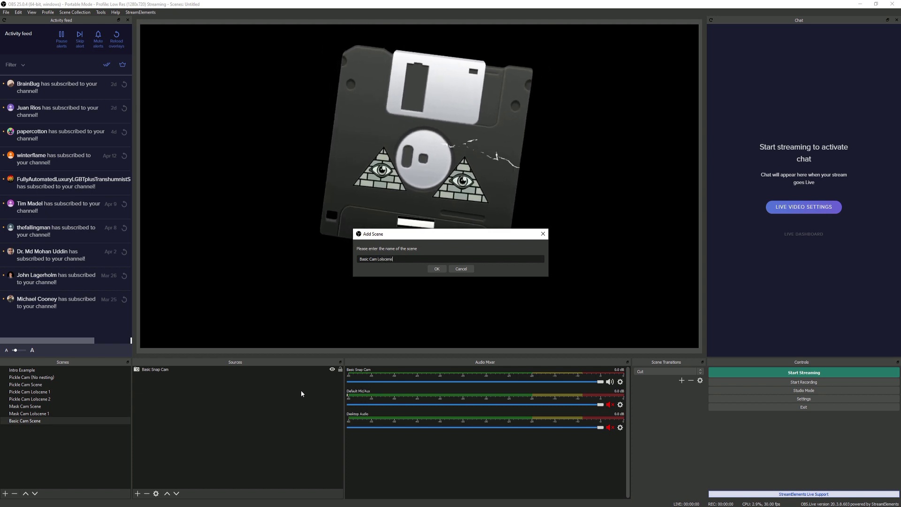
key(Return)
Step: Add the existing Basic Cam Scene as a scene source in it
right_click(217, 383)
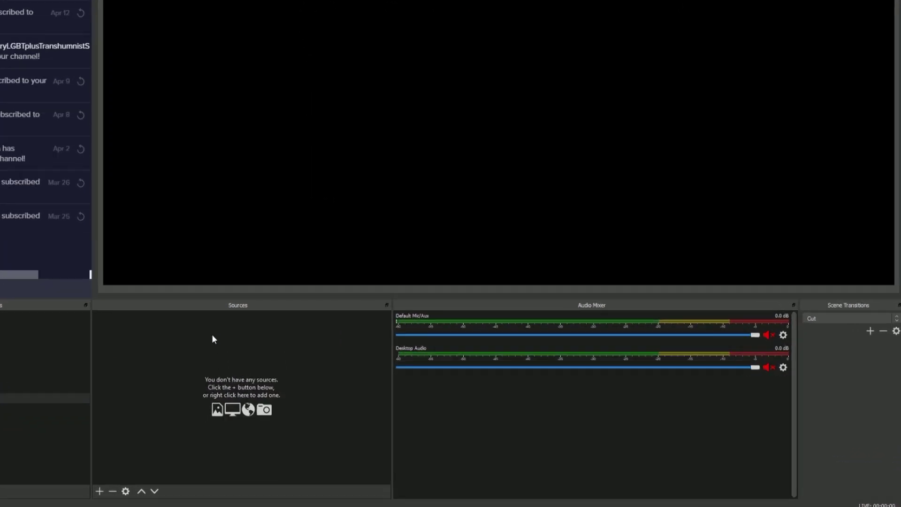
mouse_move(228, 390)
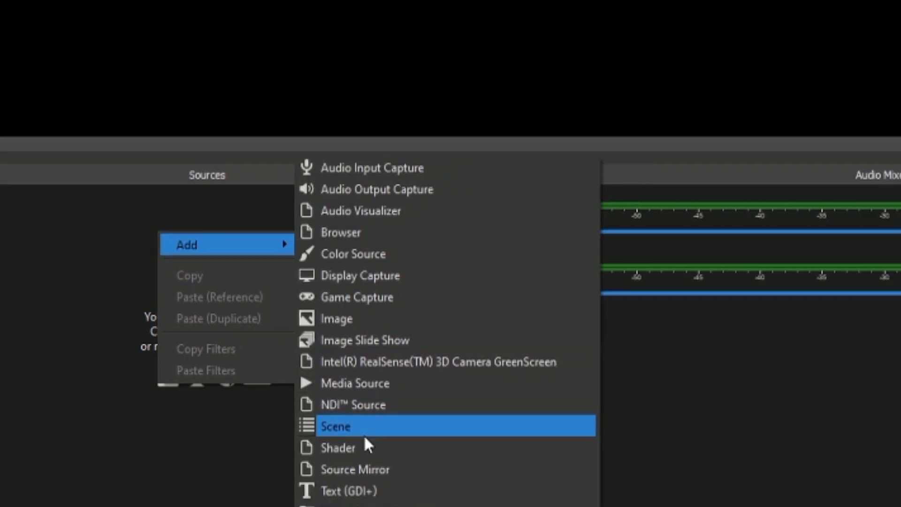
click(399, 381)
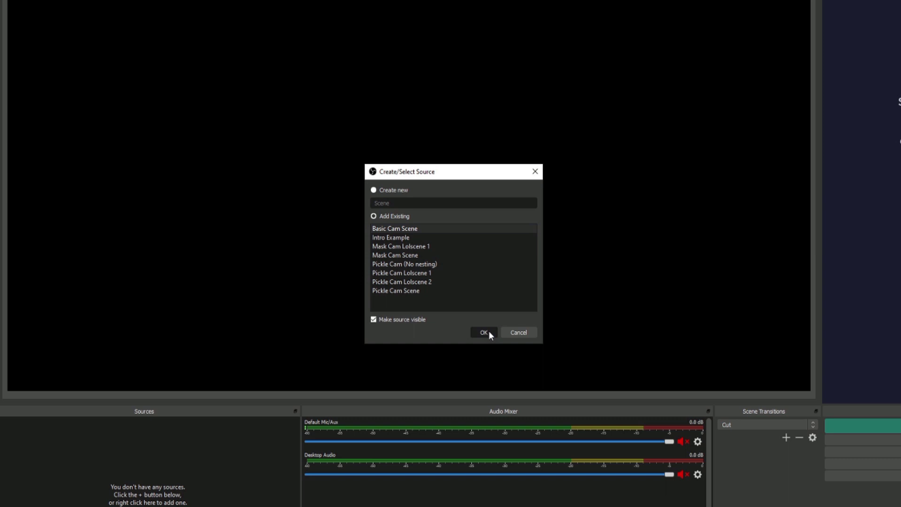
click(519, 405)
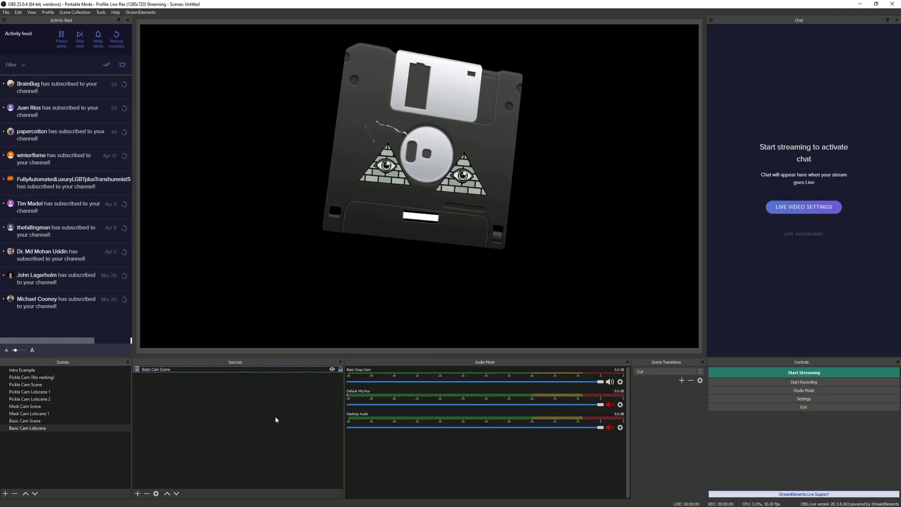
Step: Add a 'Disk Loopback' video capture of OBS-Camera and place it below Basic Cam Scene
click(306, 410)
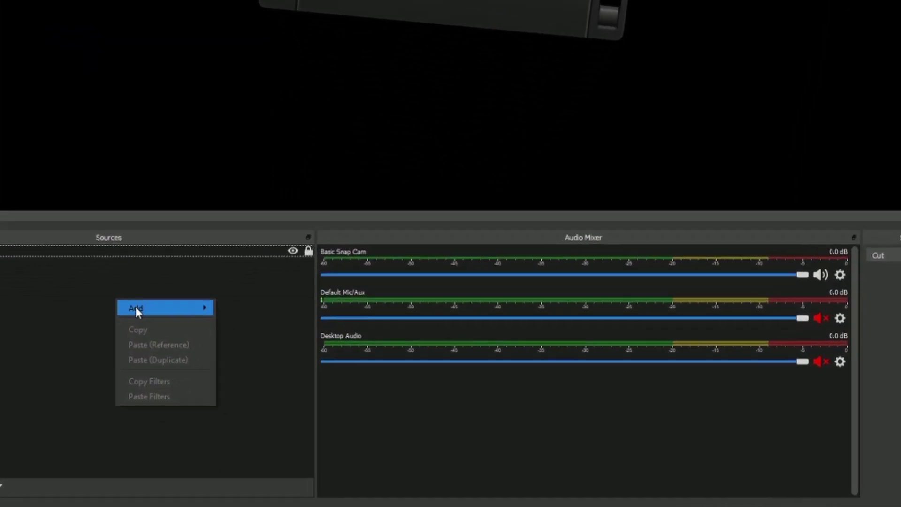
mouse_move(247, 395)
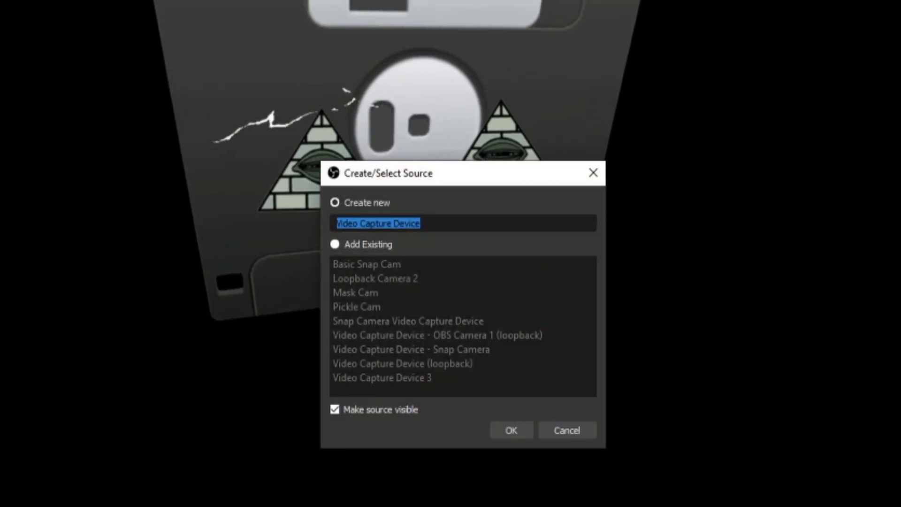
text(Dis)
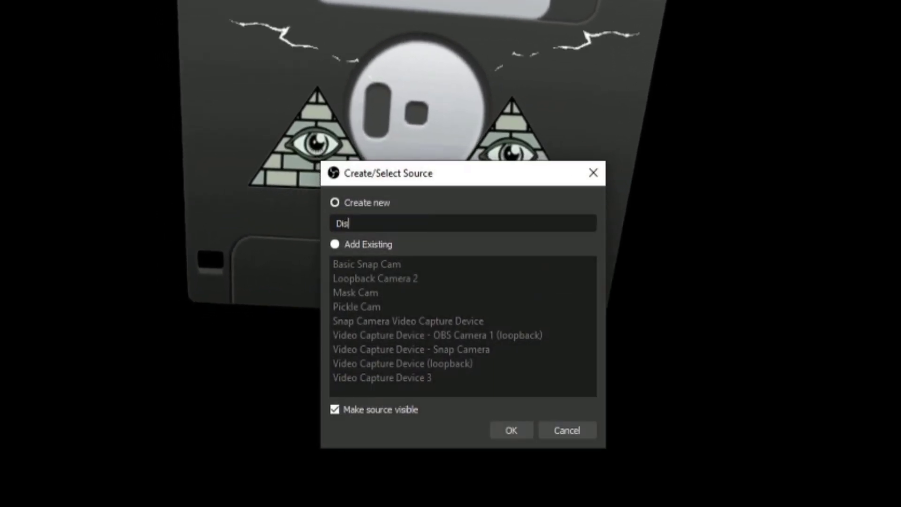
text(k Loopback)
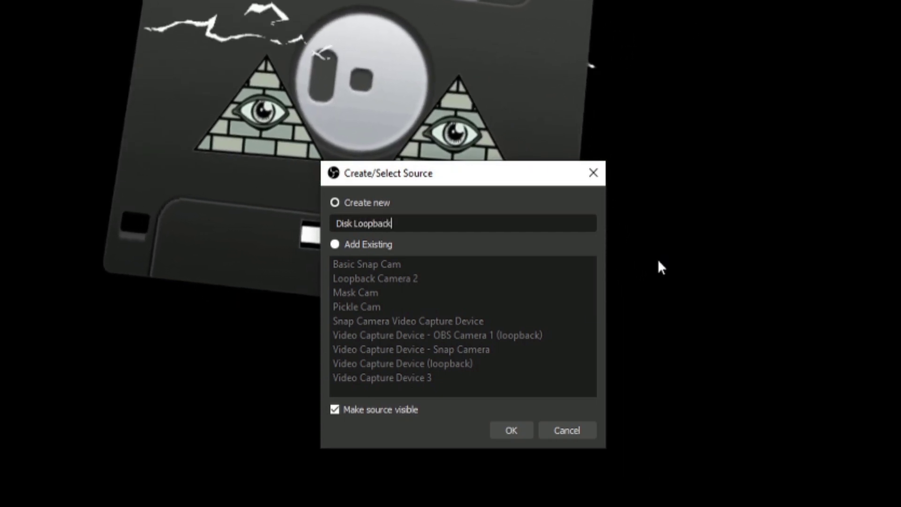
click(511, 430)
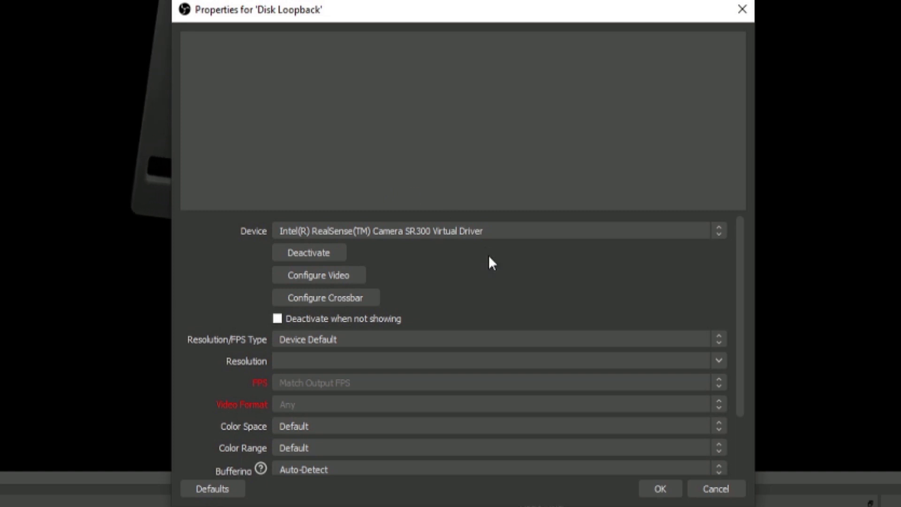
click(472, 233)
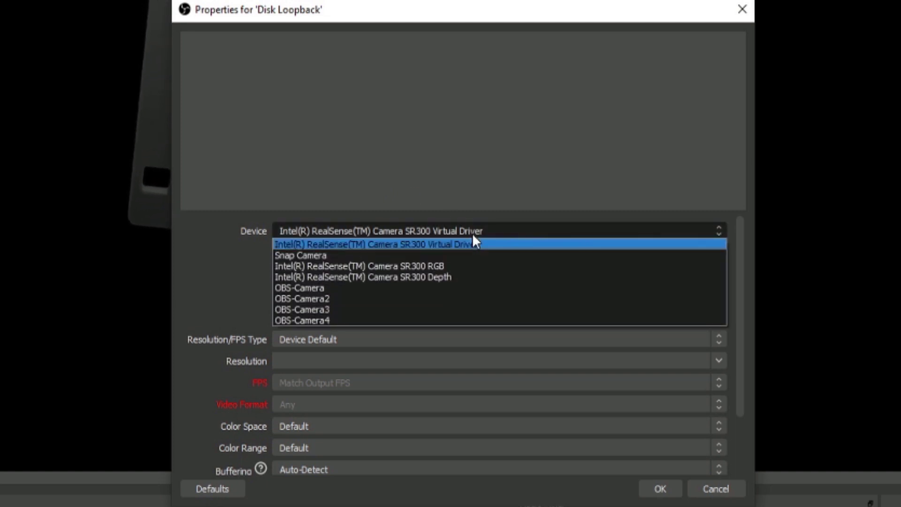
click(468, 290)
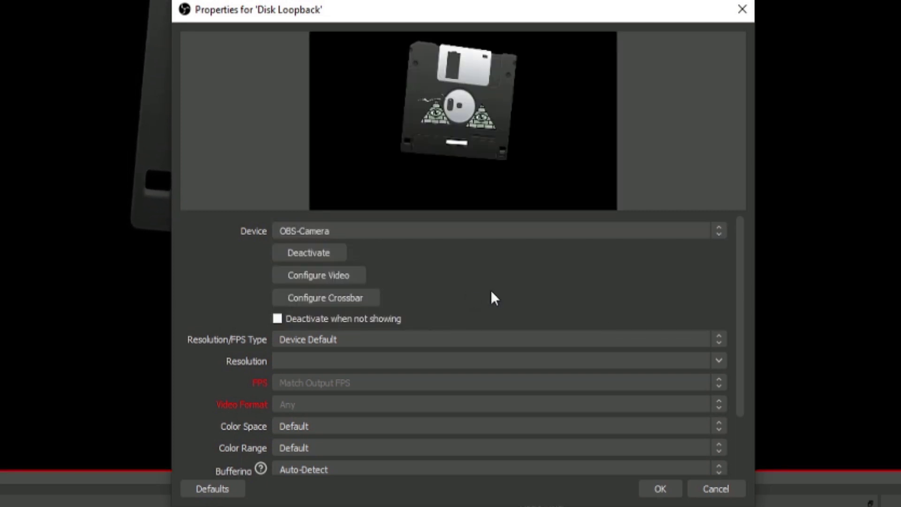
click(665, 491)
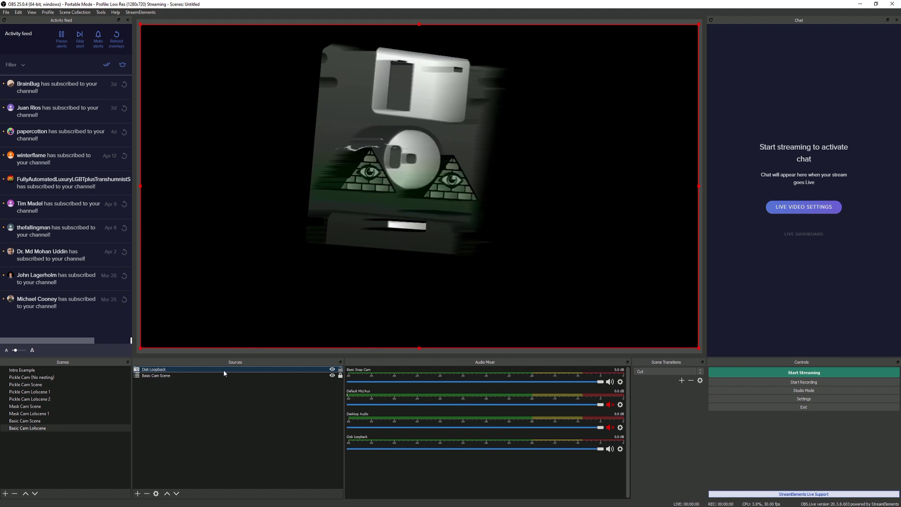
drag(224, 370, 222, 383)
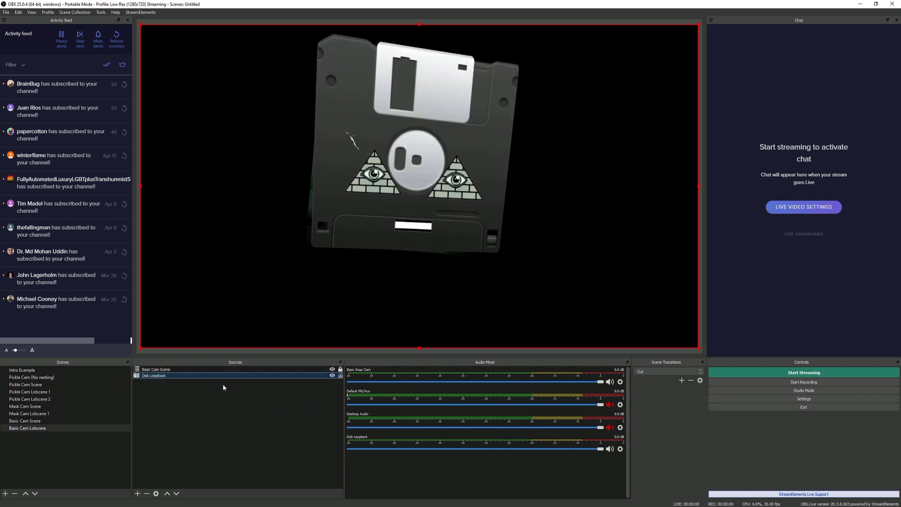
click(222, 422)
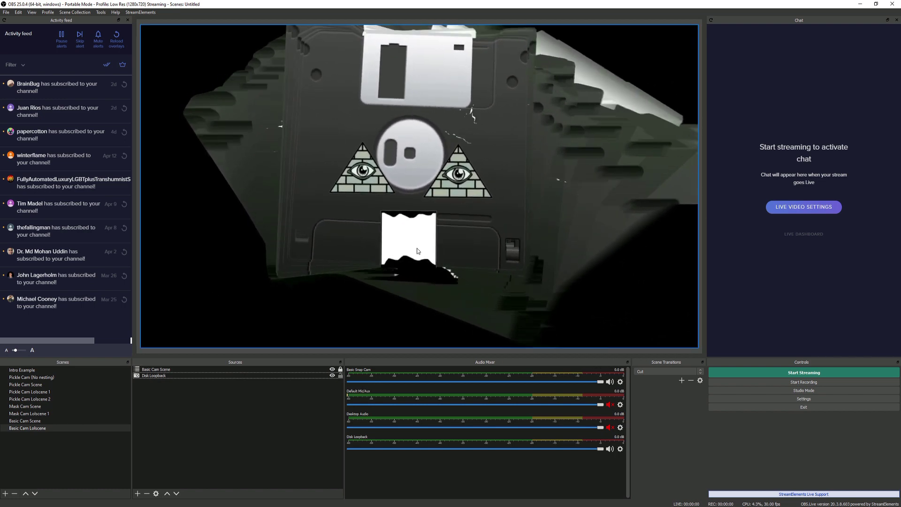
Step: Add a Color Correction filter to Disk Loopback with its opacity lowered to 87
click(197, 376)
right_click(193, 377)
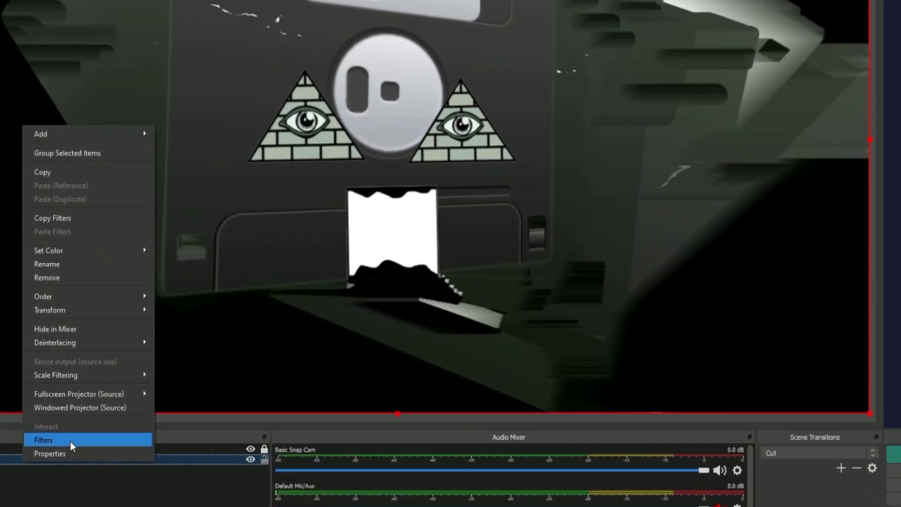
click(70, 441)
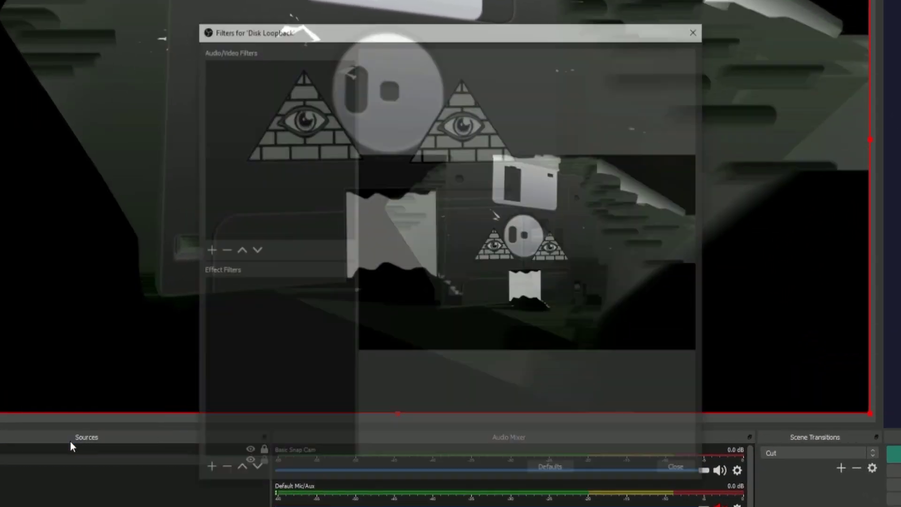
click(208, 471)
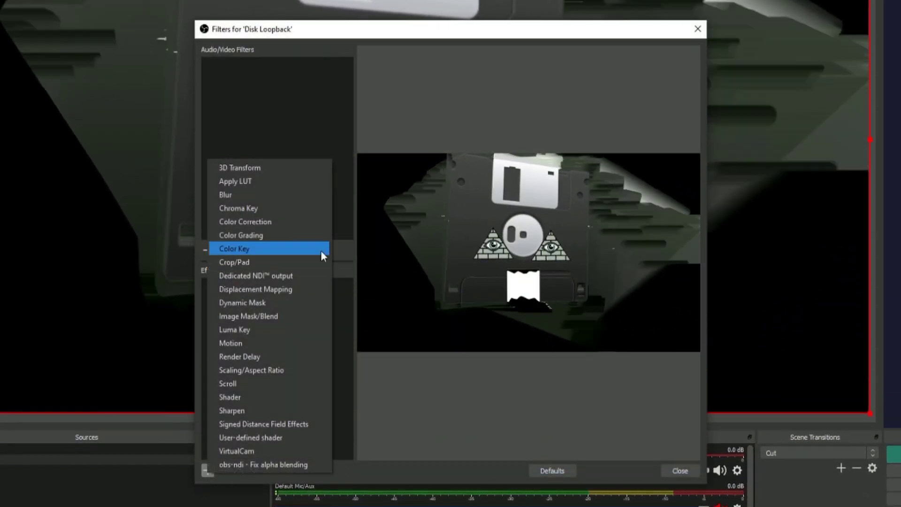
click(251, 220)
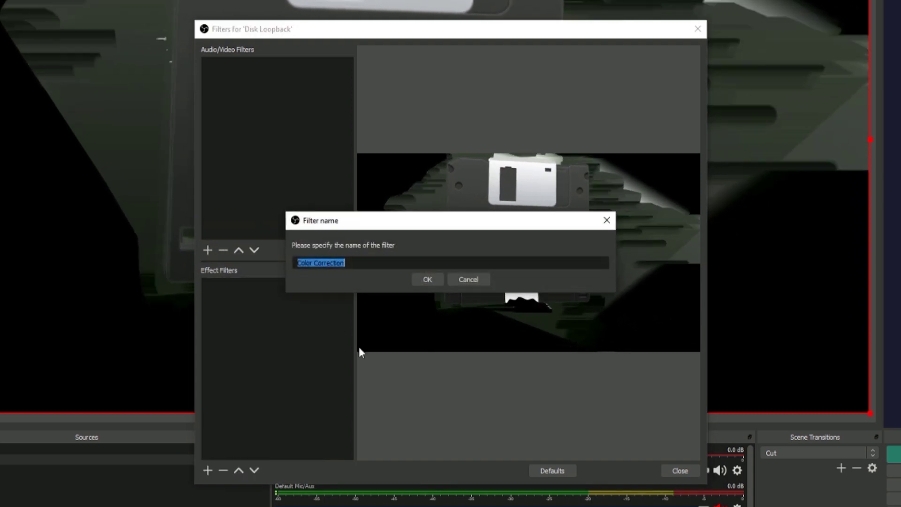
click(422, 280)
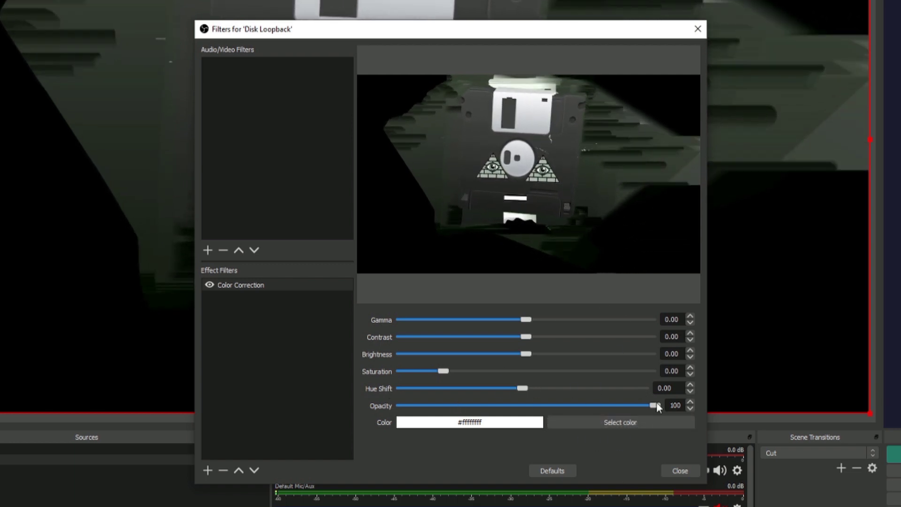
drag(655, 404, 623, 406)
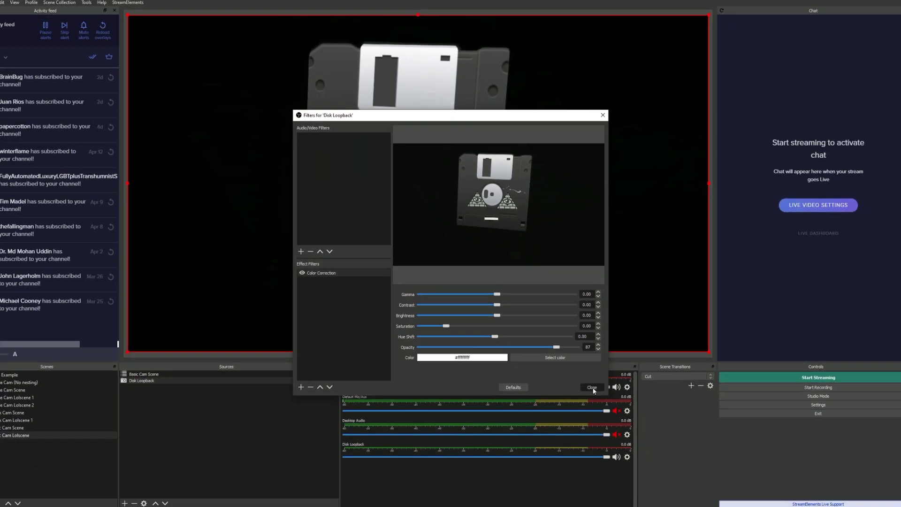
click(679, 470)
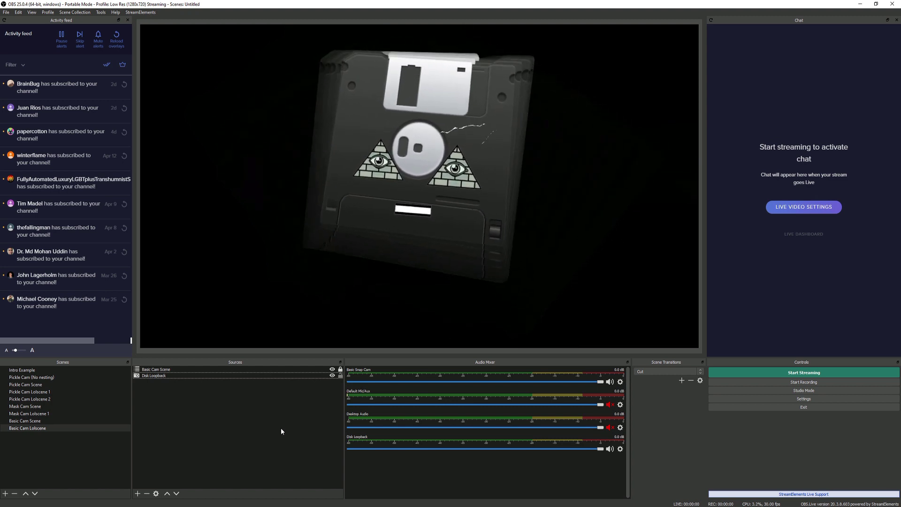
Step: Slightly lower the Disk Loopback's Color Correction brightness, then close its filters window
right_click(198, 376)
click(225, 364)
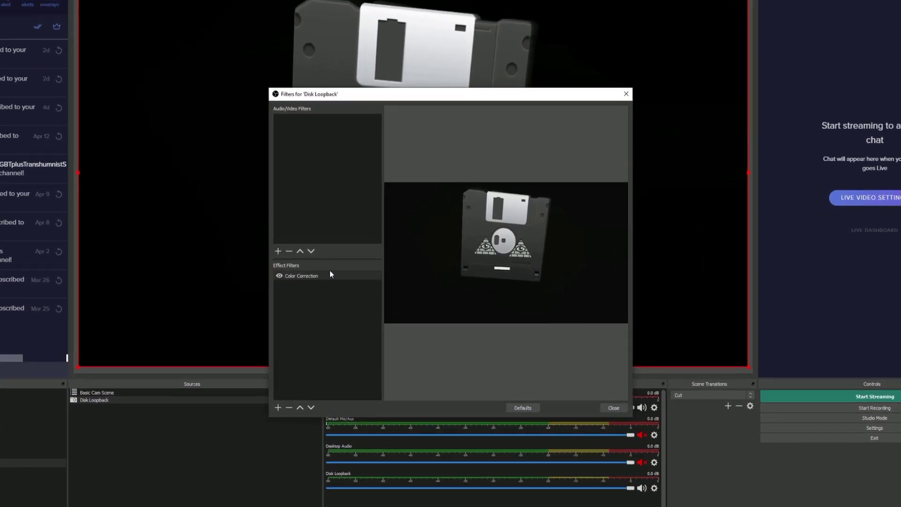
click(329, 274)
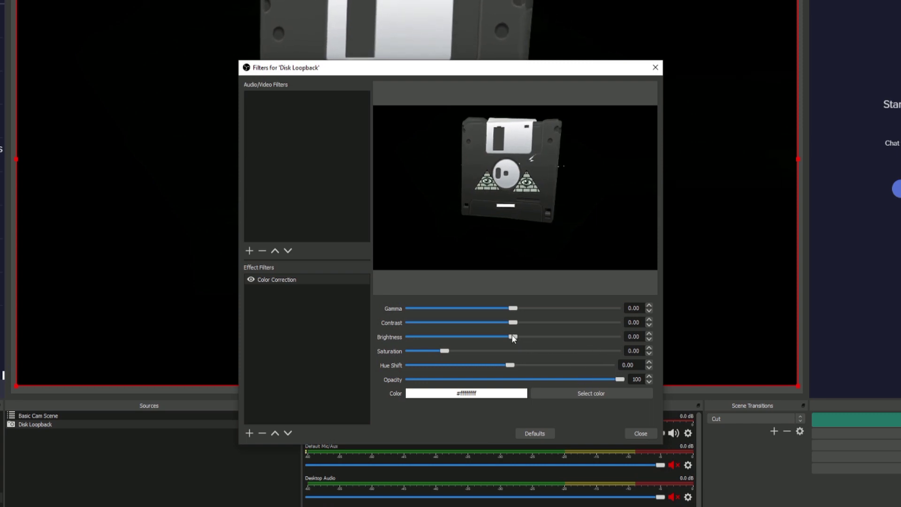
drag(513, 339, 507, 339)
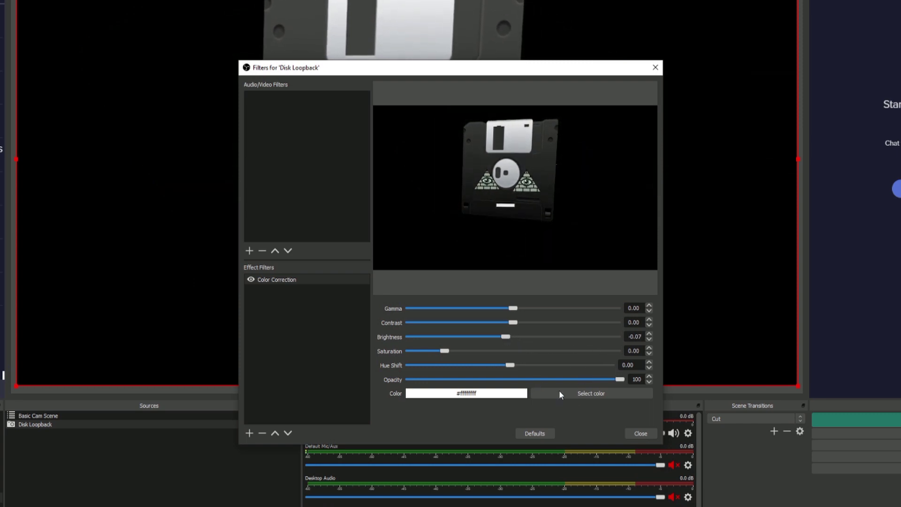
drag(589, 67, 900, 94)
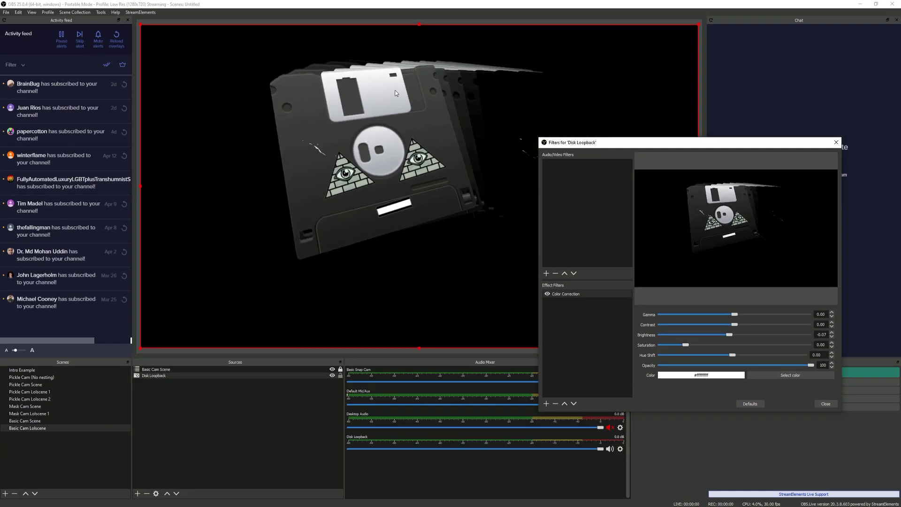
drag(729, 143, 616, 129)
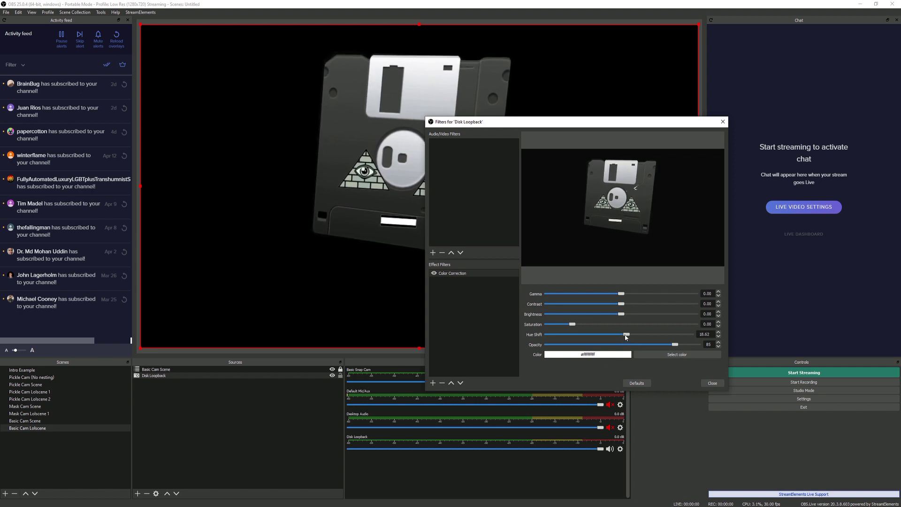
click(712, 384)
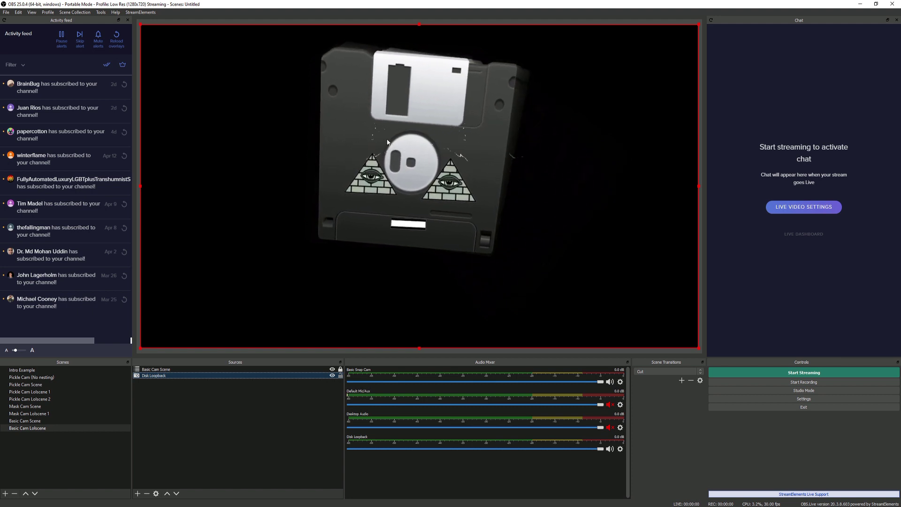
Step: Drag Disk Loopback's handles and body in the preview to shrink it and shift it up-left
click(307, 435)
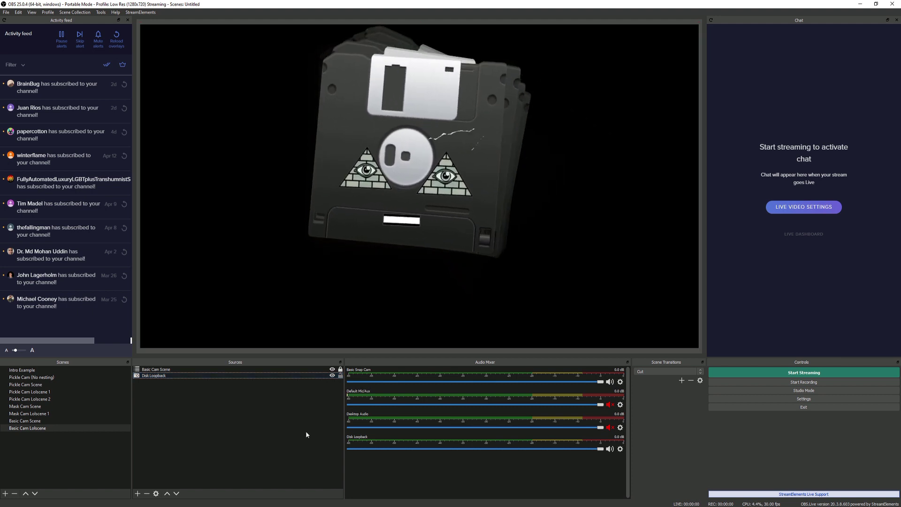
click(249, 375)
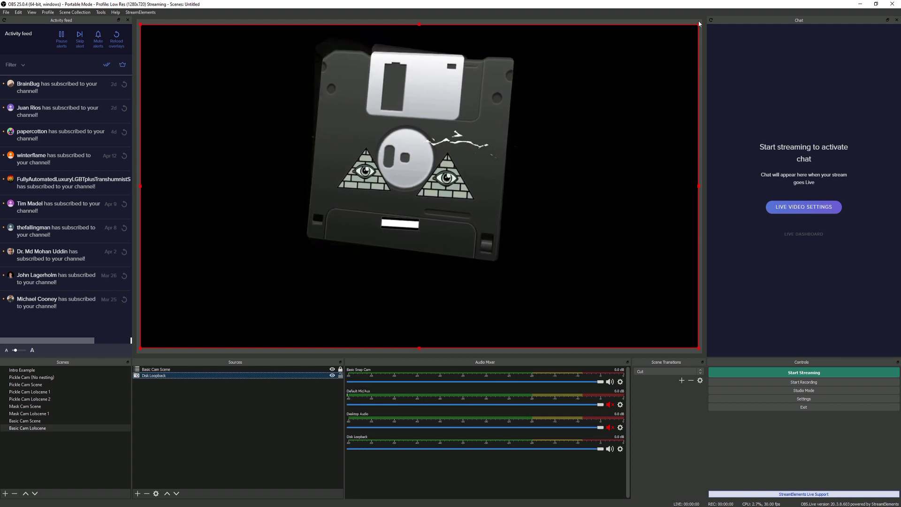
drag(698, 27, 739, 2)
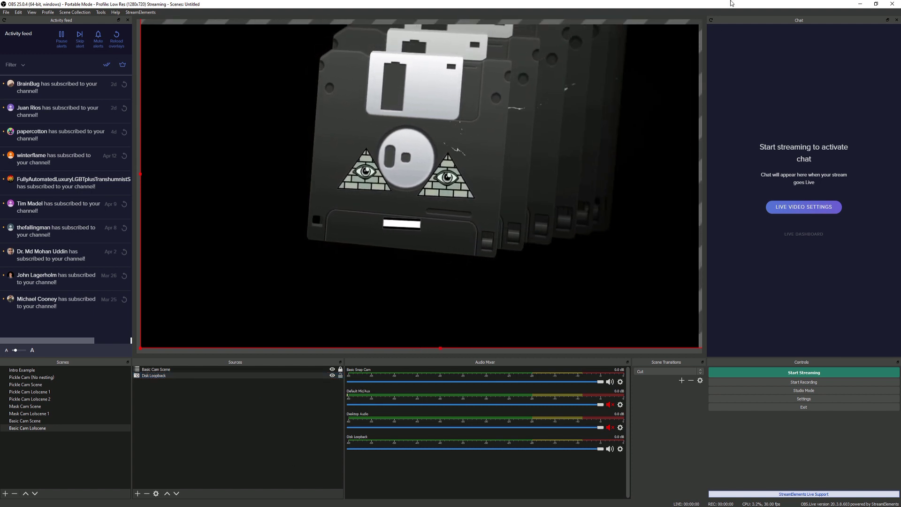
drag(644, 179, 633, 201)
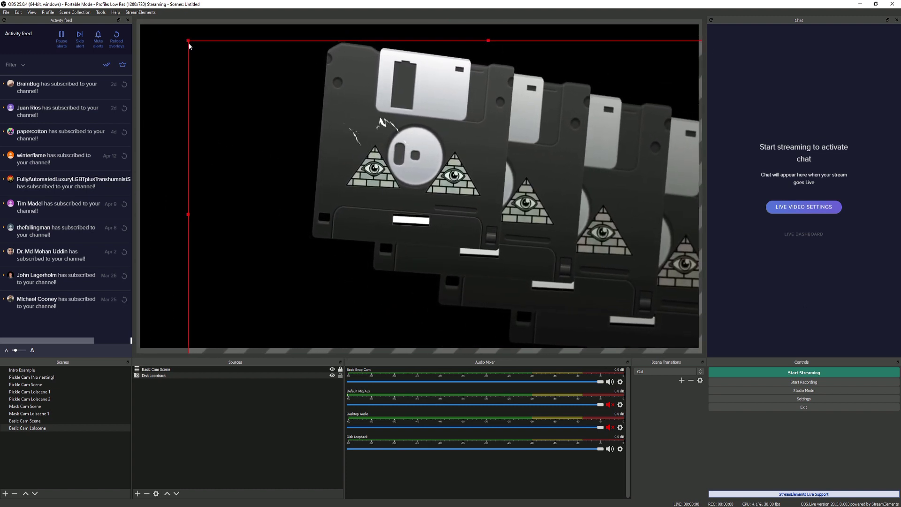
drag(188, 43, 355, 143)
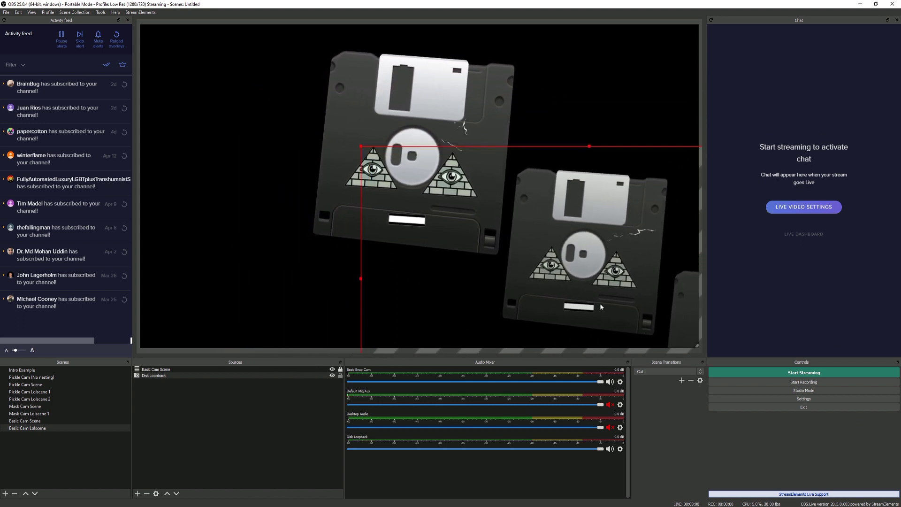
drag(593, 296, 503, 246)
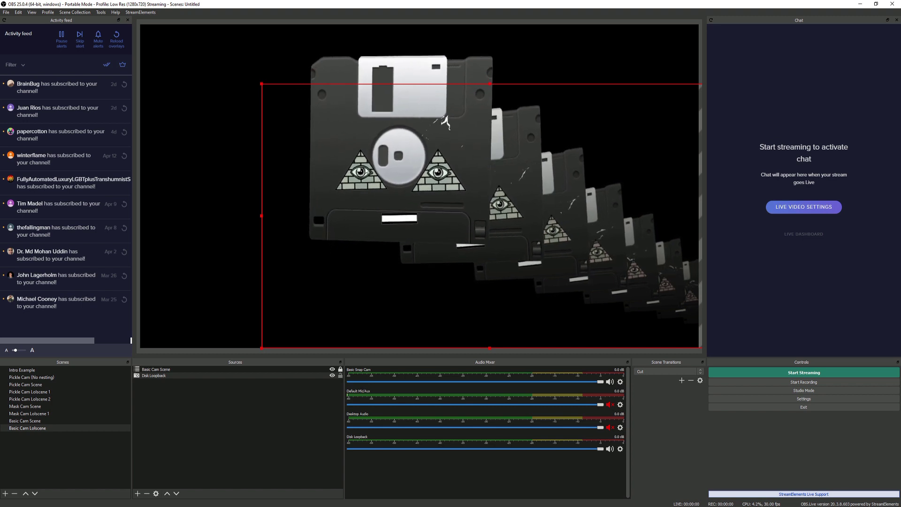
drag(263, 86, 312, 117)
drag(582, 240, 454, 230)
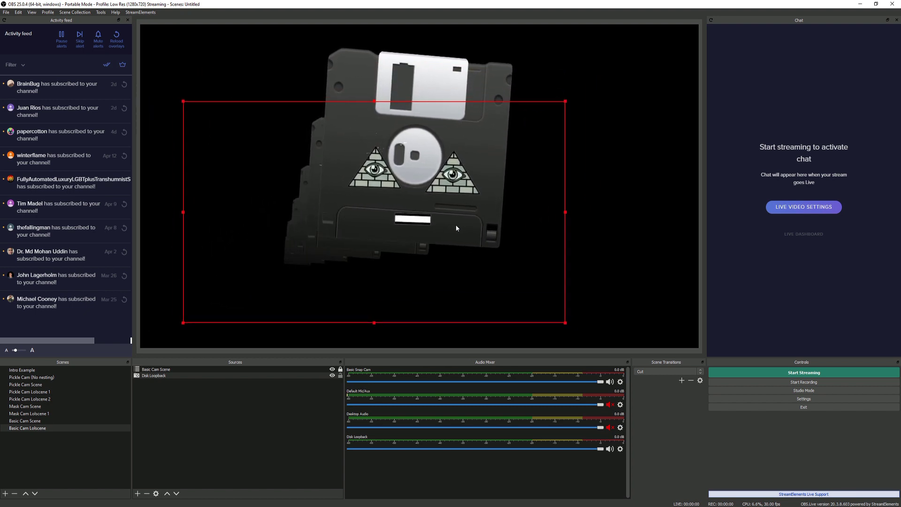
Step: Rotate Disk Loopback by 90 degrees and move it up and left
click(172, 378)
right_click(172, 378)
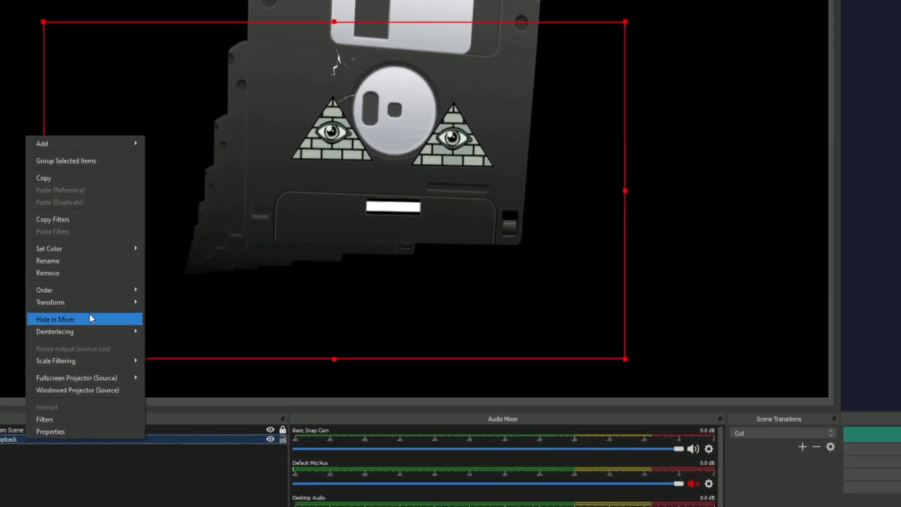
mouse_move(84, 301)
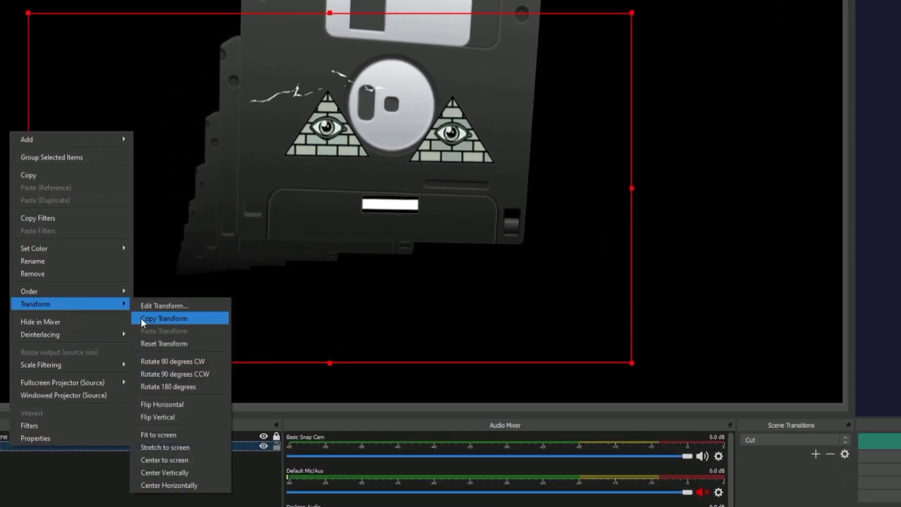
click(210, 361)
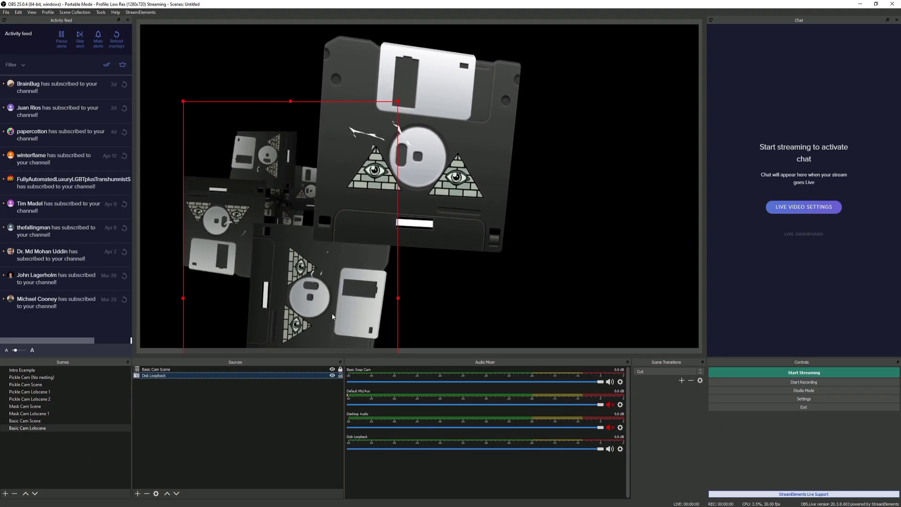
drag(303, 300, 289, 235)
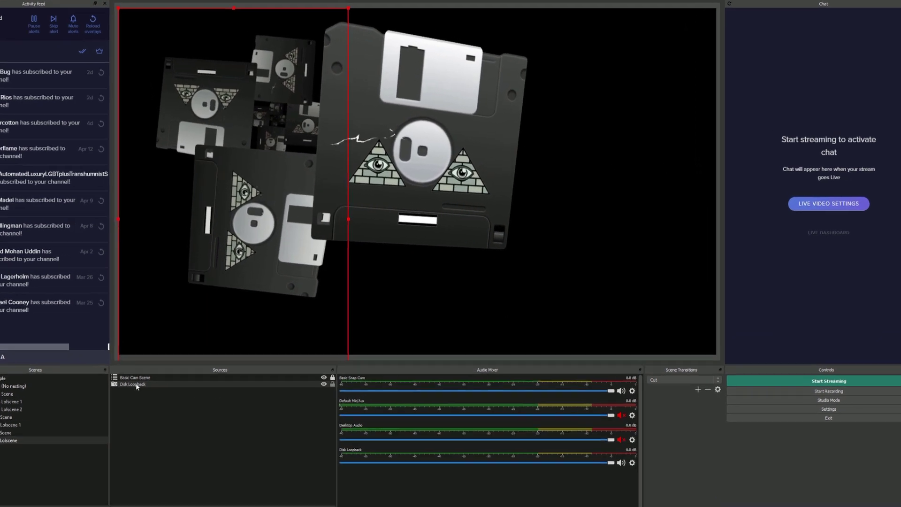
Step: Set Disk Loopback's rotation to exactly 18 in Edit Transform and nudge it up-left
right_click(136, 384)
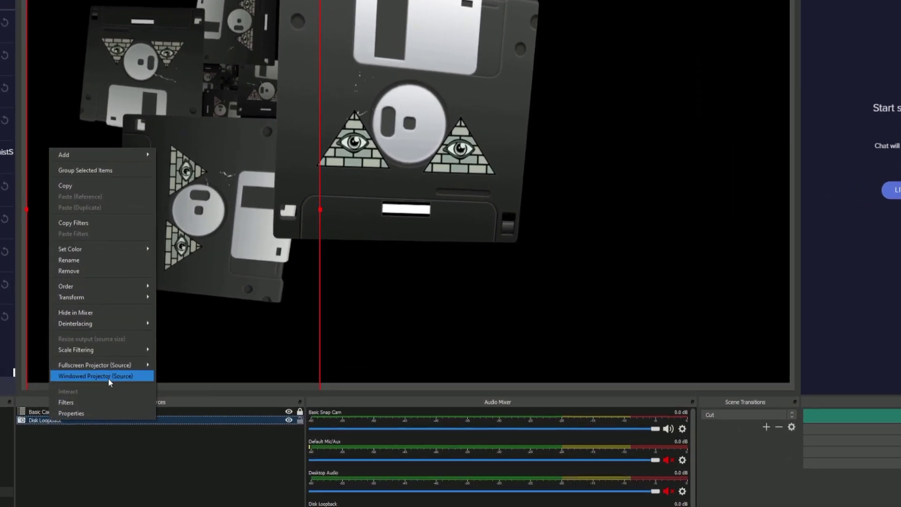
mouse_move(175, 284)
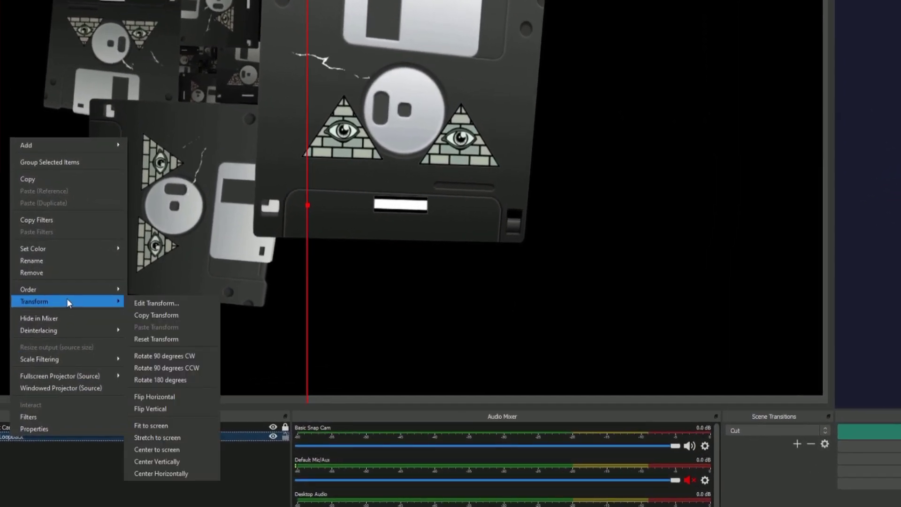
click(162, 303)
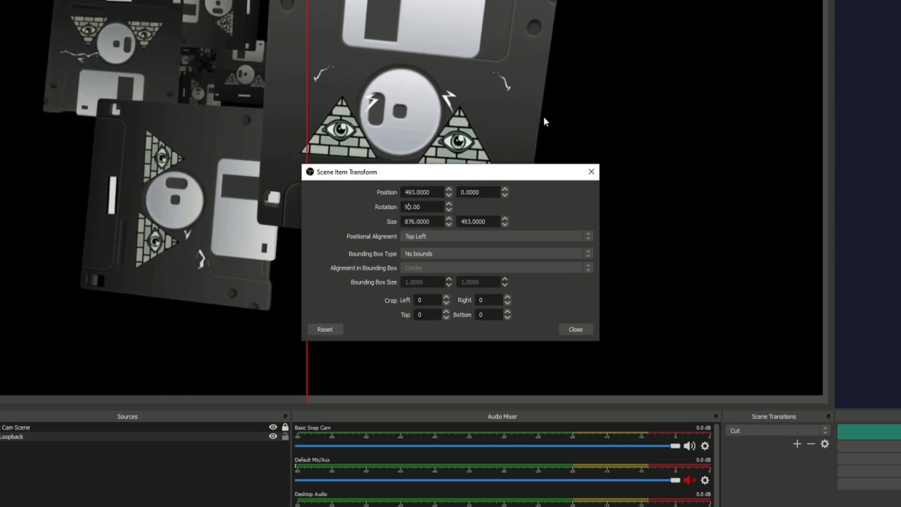
key(Delete)
key(Delete)
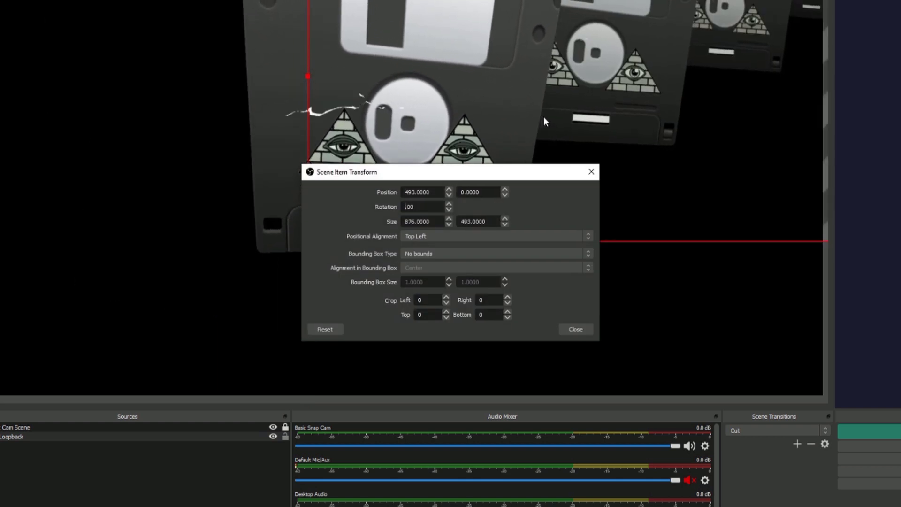
text(18)
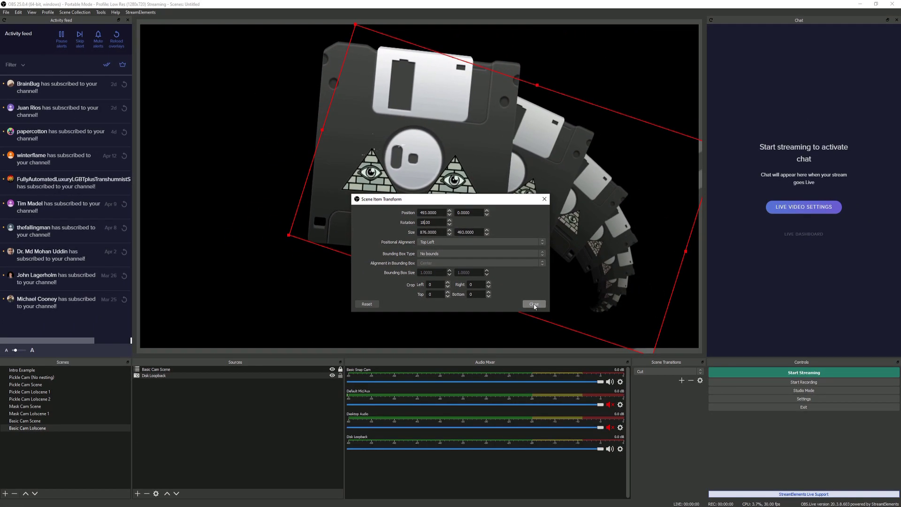
click(575, 328)
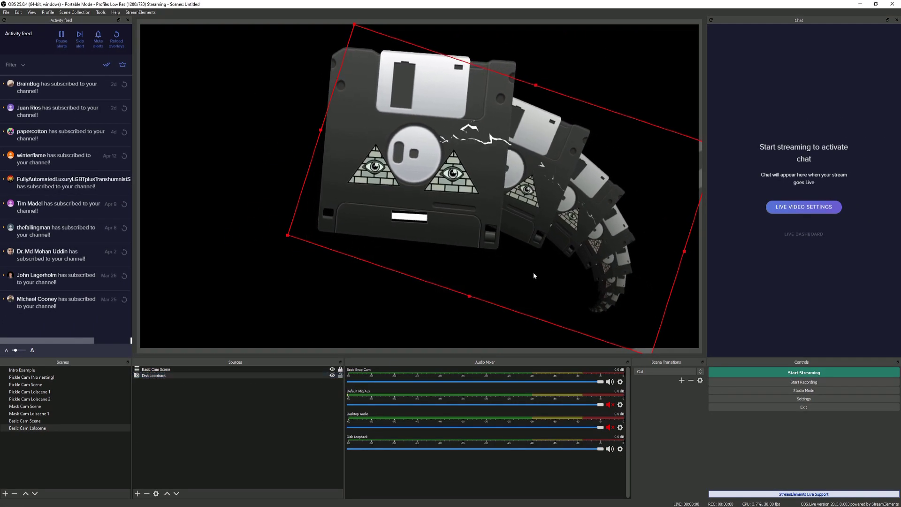
drag(533, 272, 527, 266)
click(252, 430)
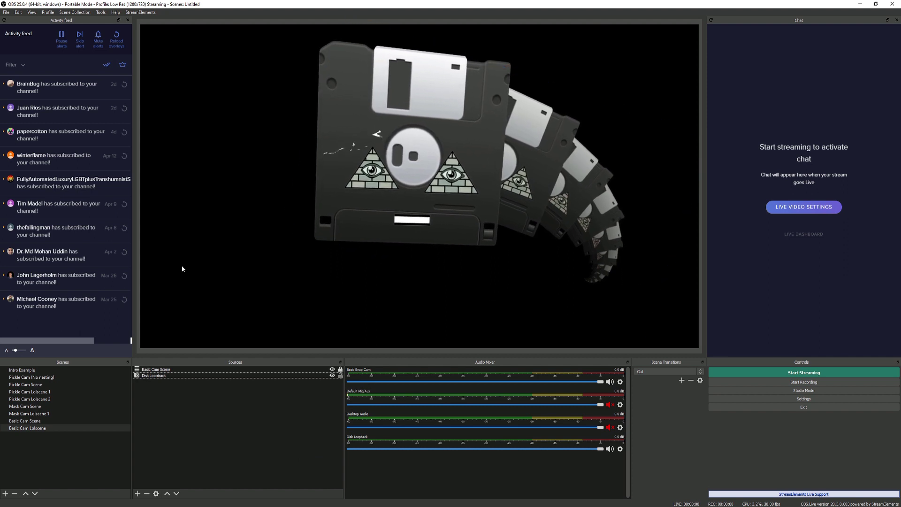
Step: Add Color Source 5 in orange #ff5500 and drag it below Disk Loopback in Sources
right_click(222, 406)
mouse_move(241, 411)
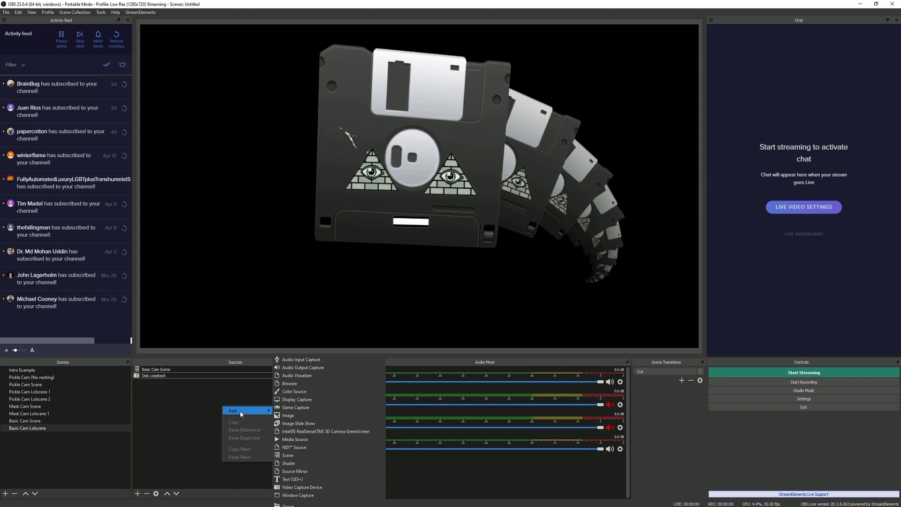
click(306, 391)
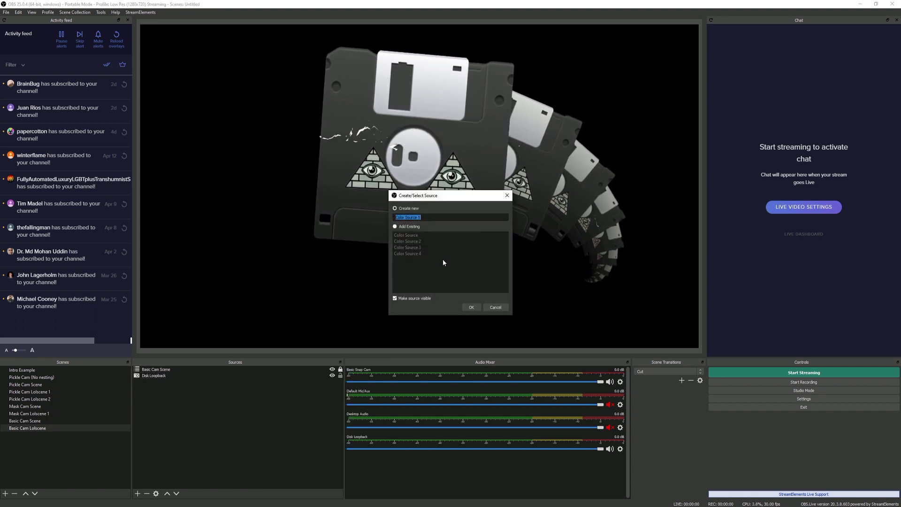
click(471, 308)
click(501, 303)
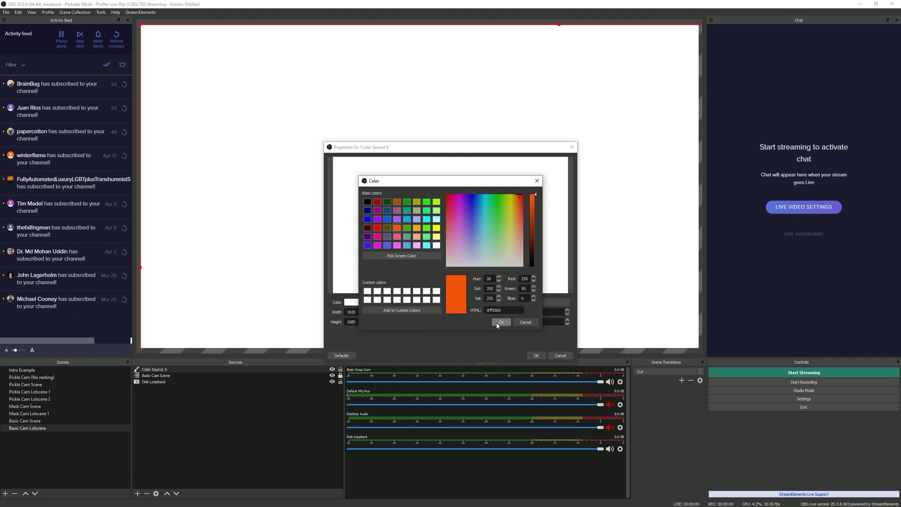
click(499, 323)
click(535, 356)
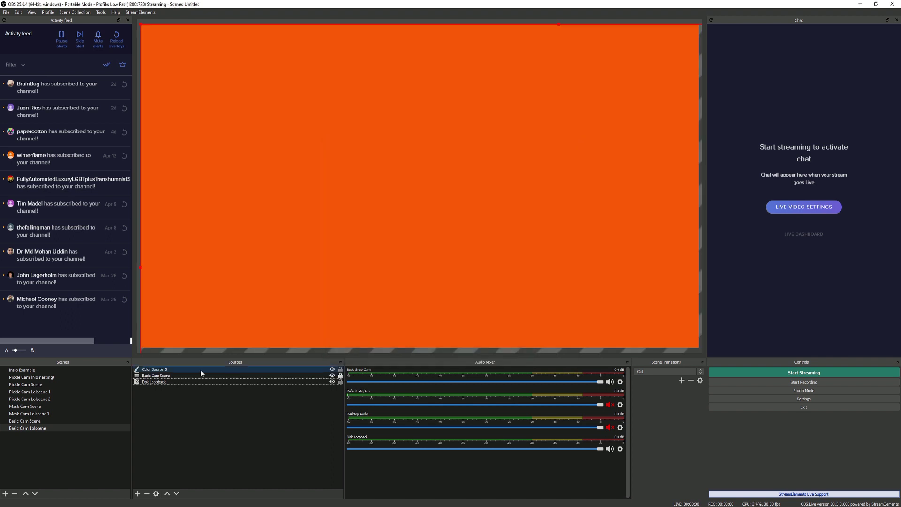
drag(183, 369, 184, 390)
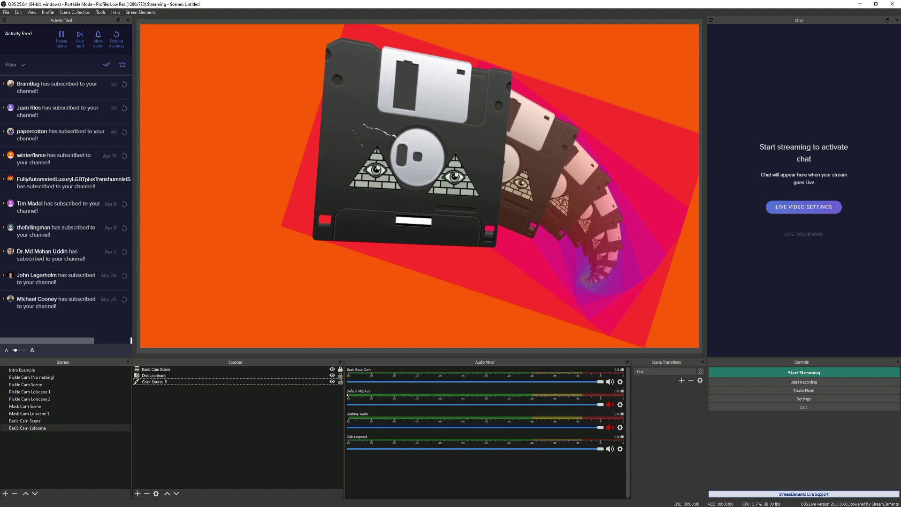
Step: Add a Text (GDI+) 2 source using the Alfa Slab One font at size 72
right_click(262, 417)
mouse_move(291, 420)
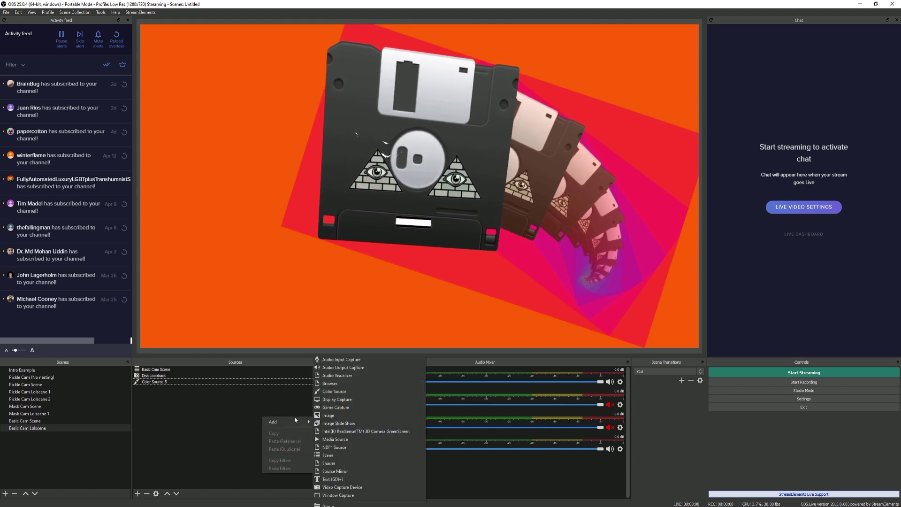
click(342, 479)
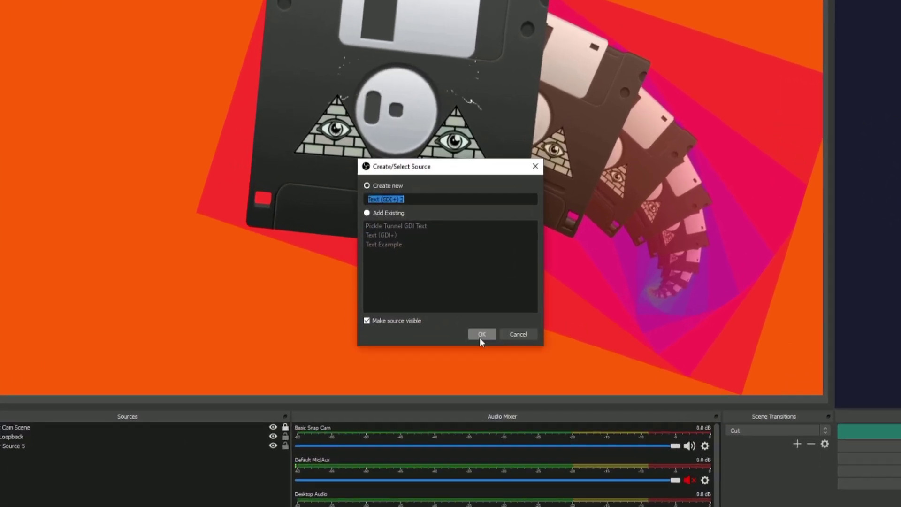
click(481, 335)
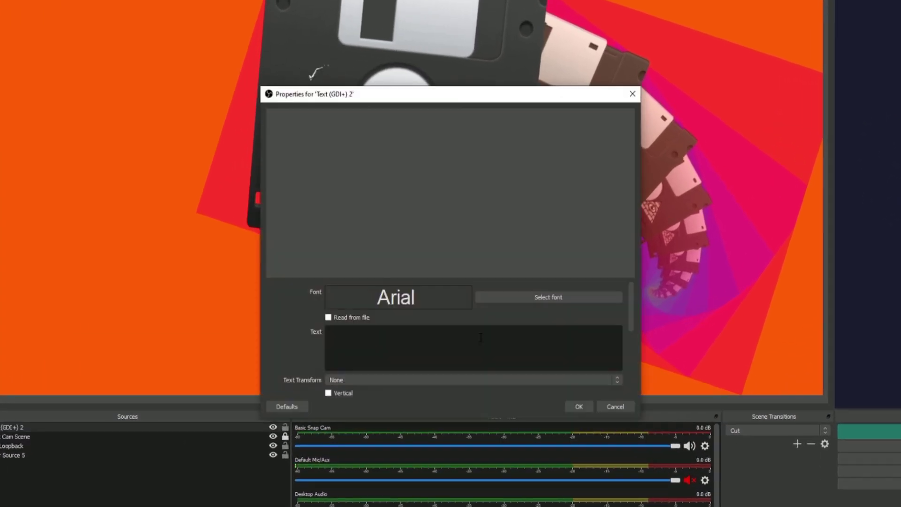
click(500, 298)
click(352, 212)
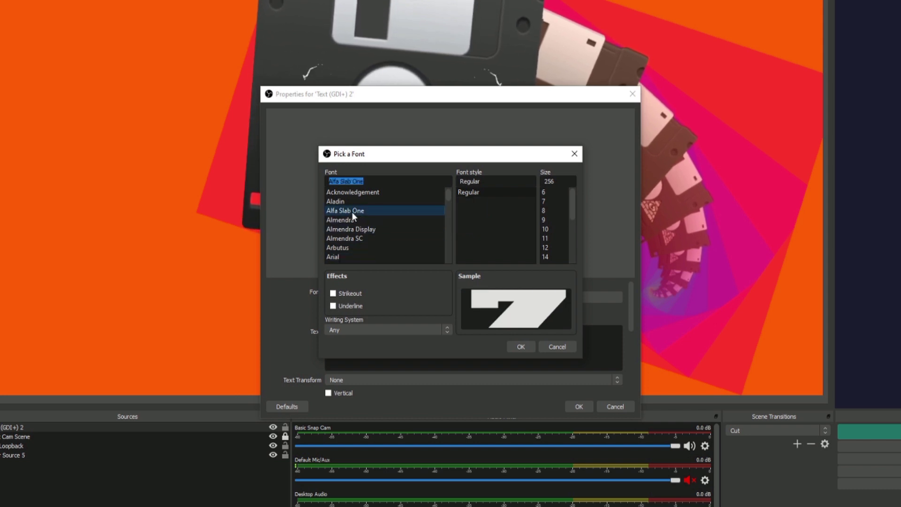
drag(570, 217, 573, 267)
click(547, 257)
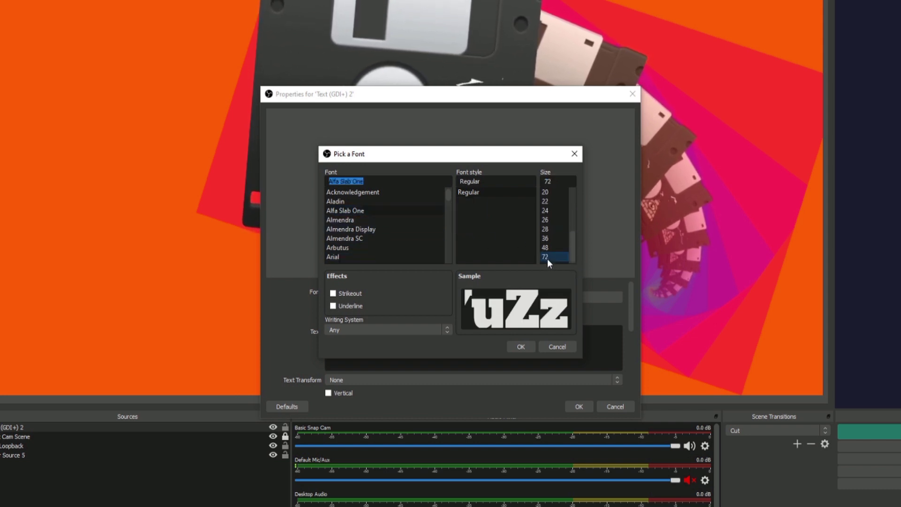
click(520, 347)
Step: Enter 'My Text' as its content and place it at the canvas's top-right
click(453, 341)
text(My Text)
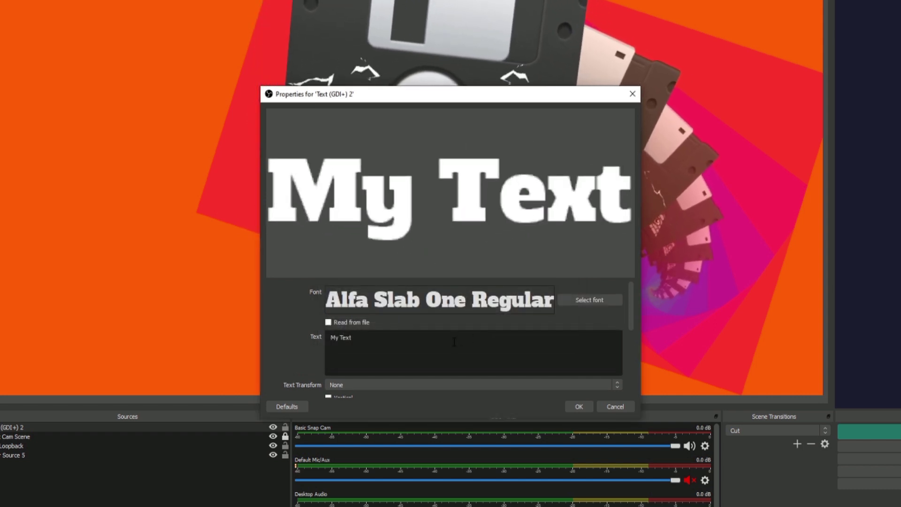
click(579, 406)
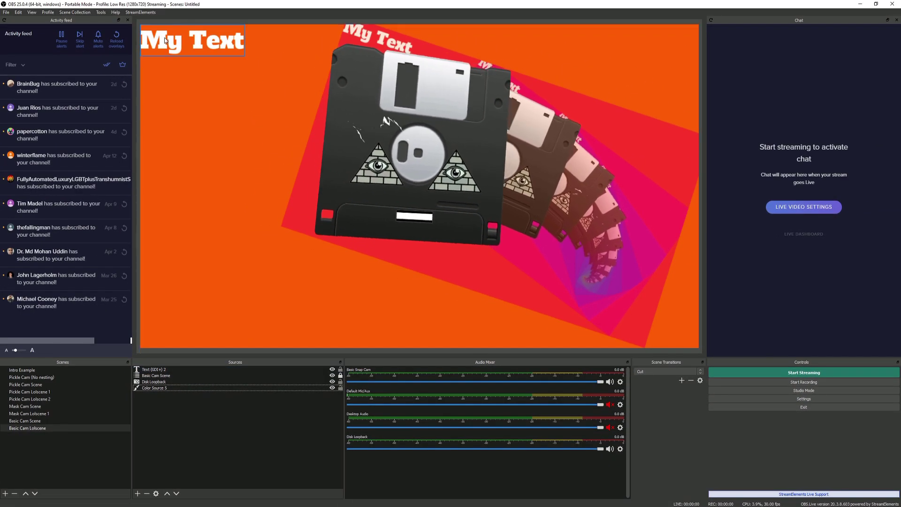
drag(165, 43, 591, 58)
click(253, 438)
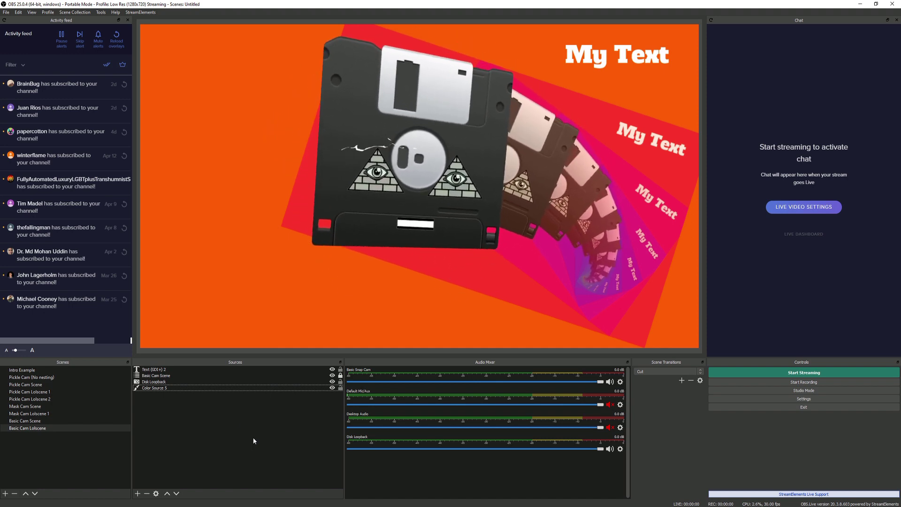
Step: Add a 3D Transform filter to Color Source 5
click(171, 388)
right_click(171, 388)
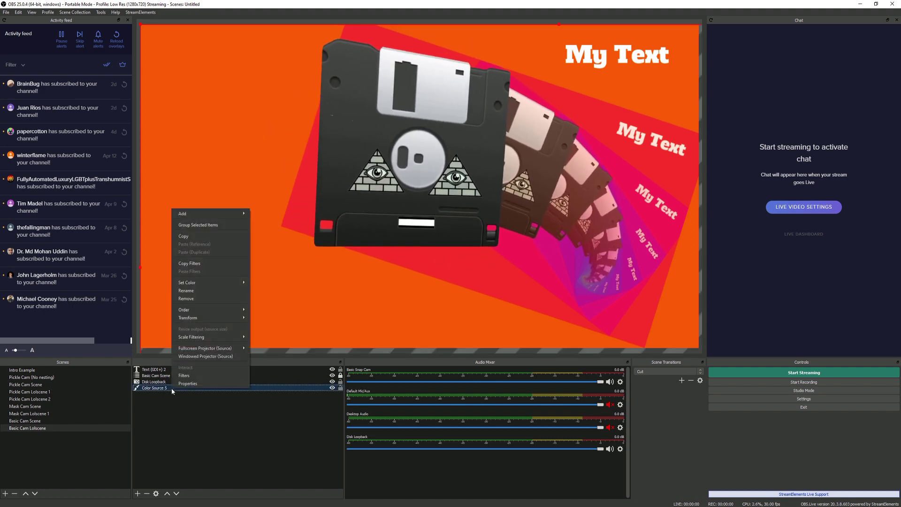
click(207, 378)
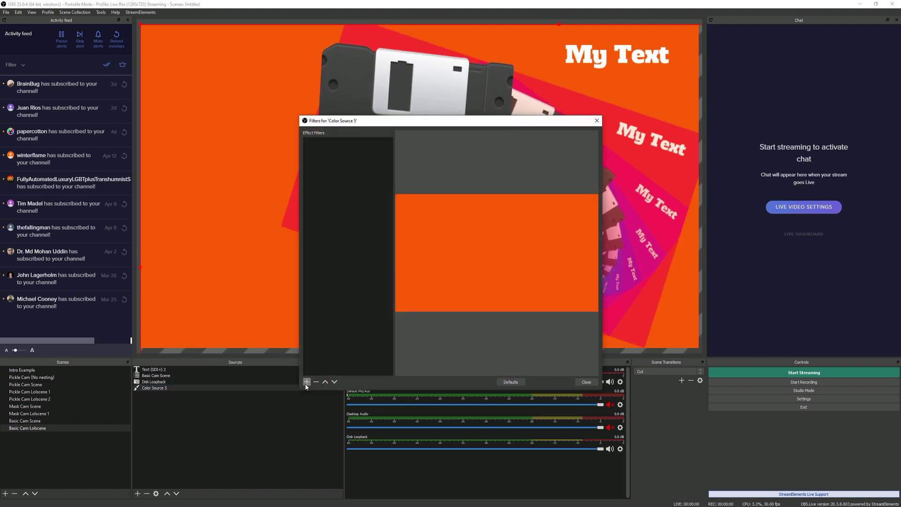
click(307, 382)
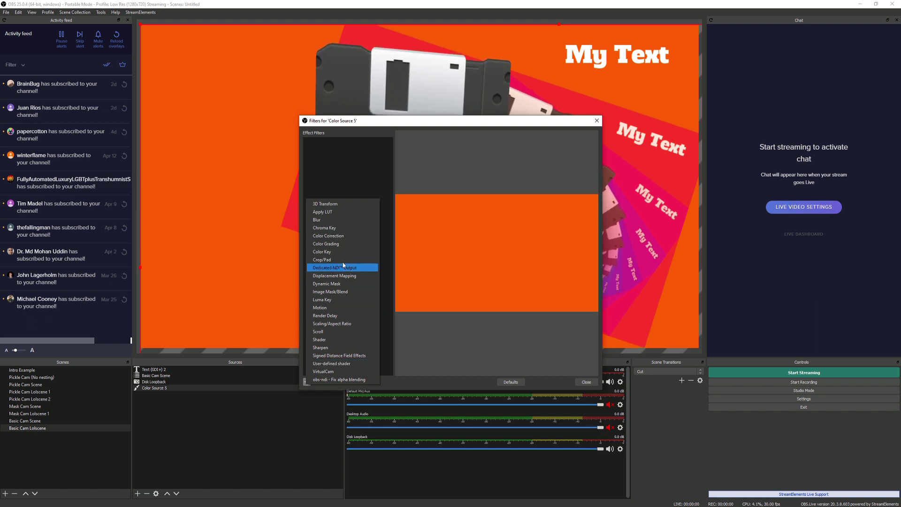
click(324, 204)
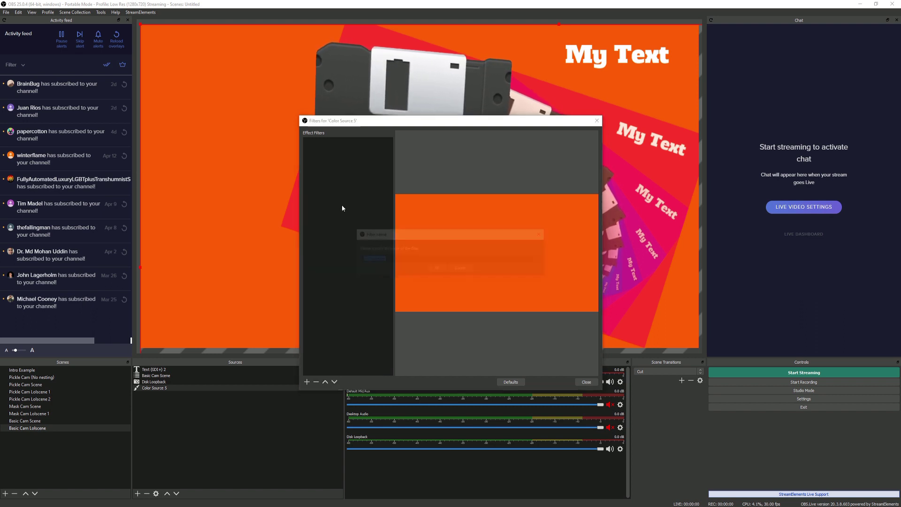
click(438, 269)
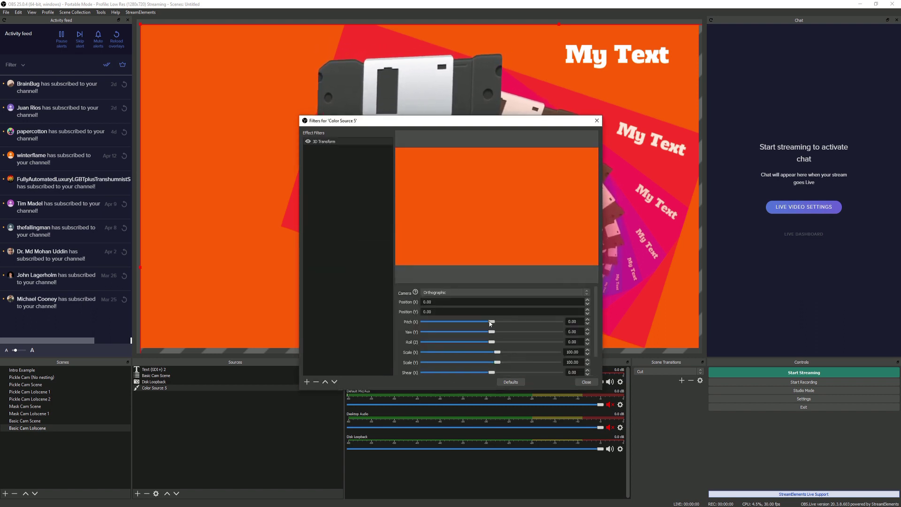
Step: Try 32.64 pitch and yaw on the orange background, then reset to defaults and close
drag(489, 323, 501, 330)
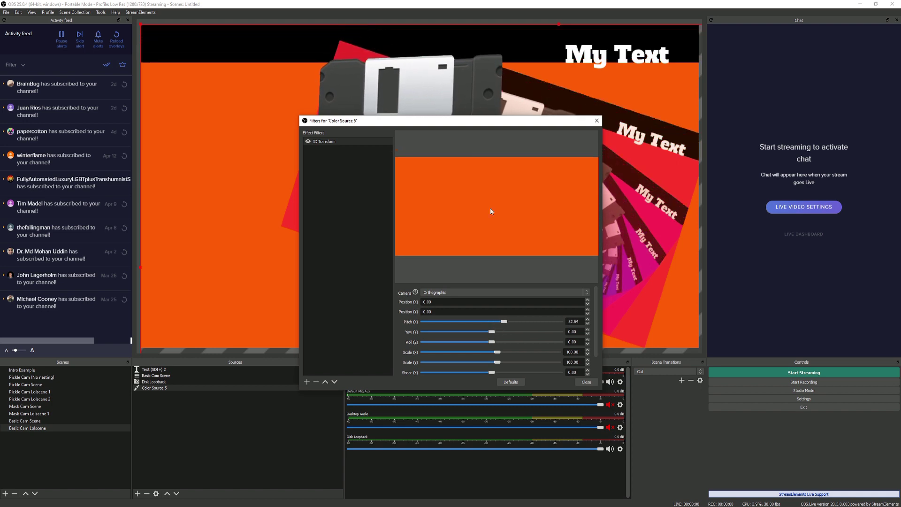
drag(472, 126, 394, 179)
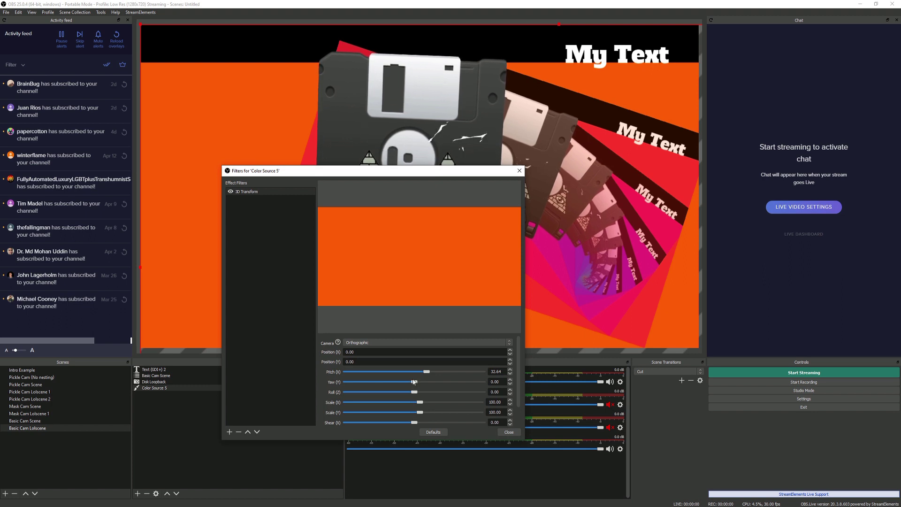
drag(414, 385, 400, 394)
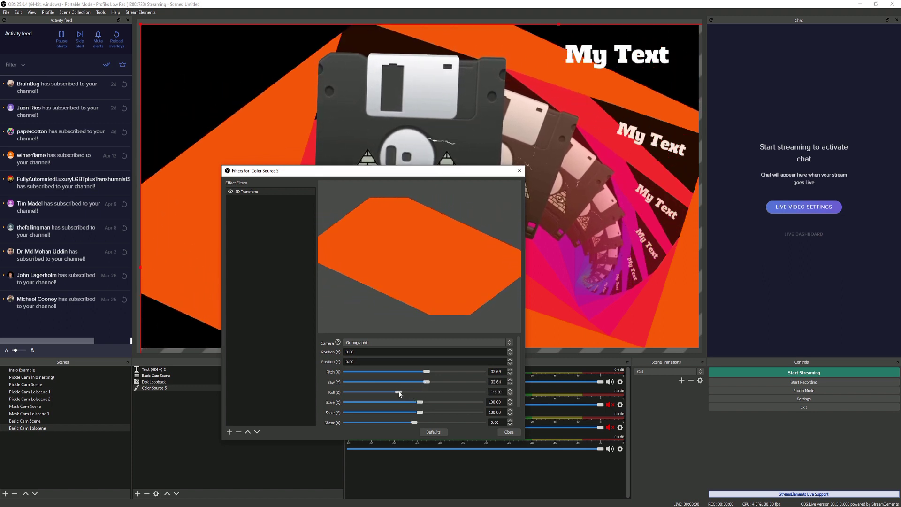
drag(397, 176, 505, 184)
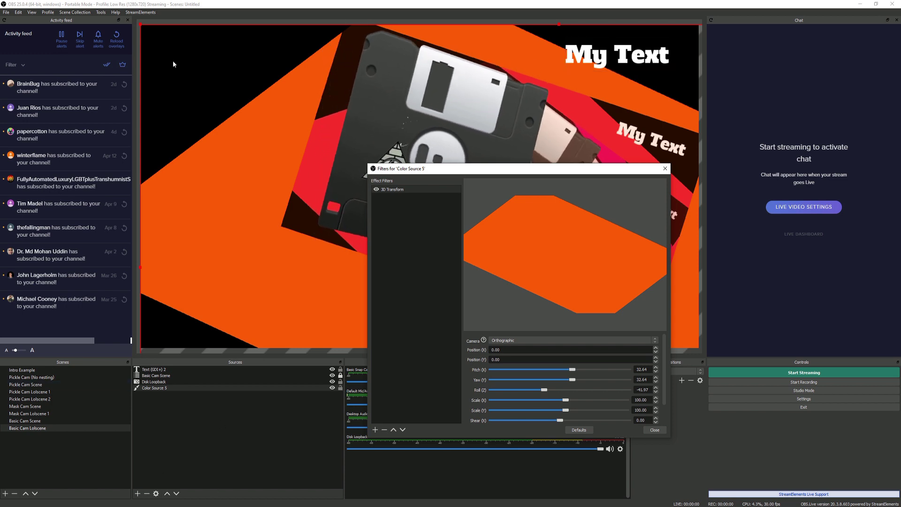
drag(562, 170, 446, 193)
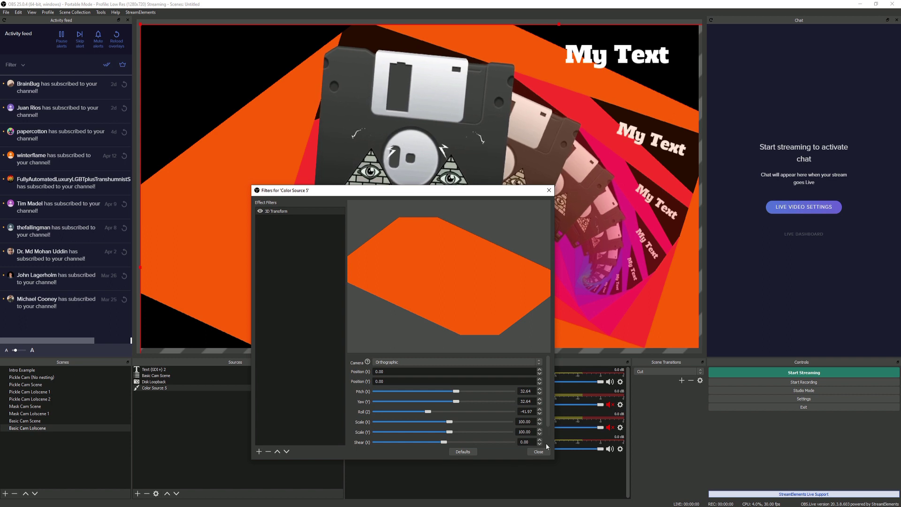
click(463, 452)
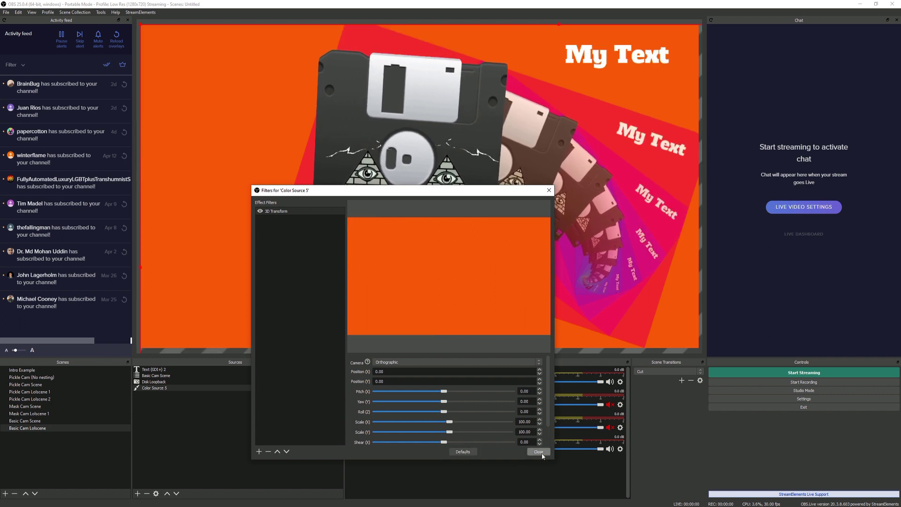
click(540, 451)
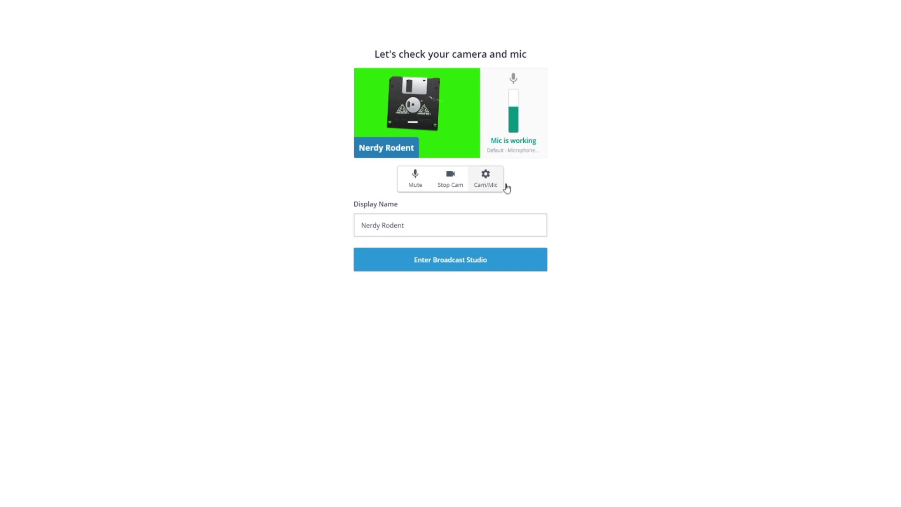
Step: Choose OBS-Camera as the camera in StreamYard's Cam/Mic settings
click(490, 186)
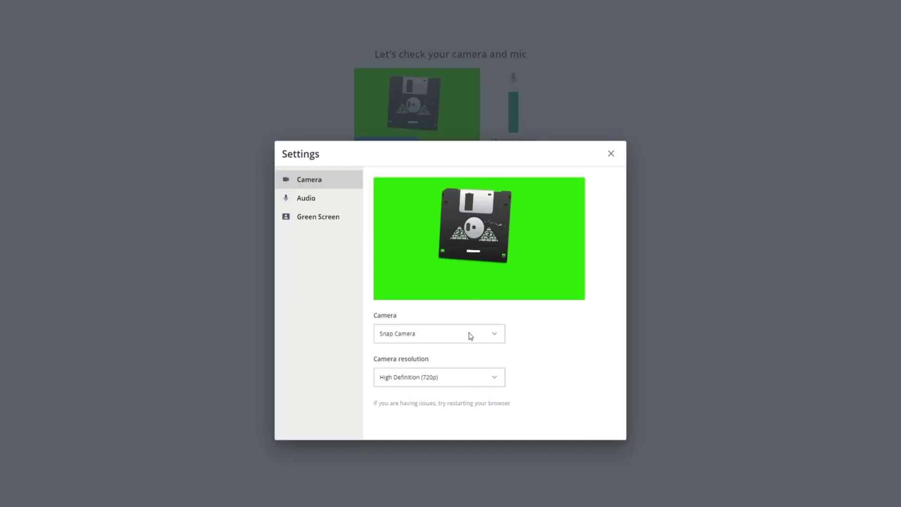
click(491, 337)
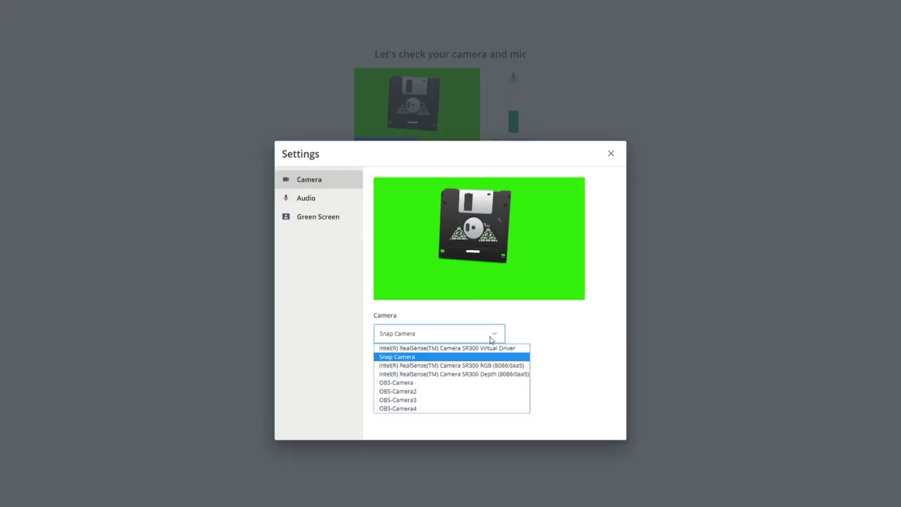
click(475, 384)
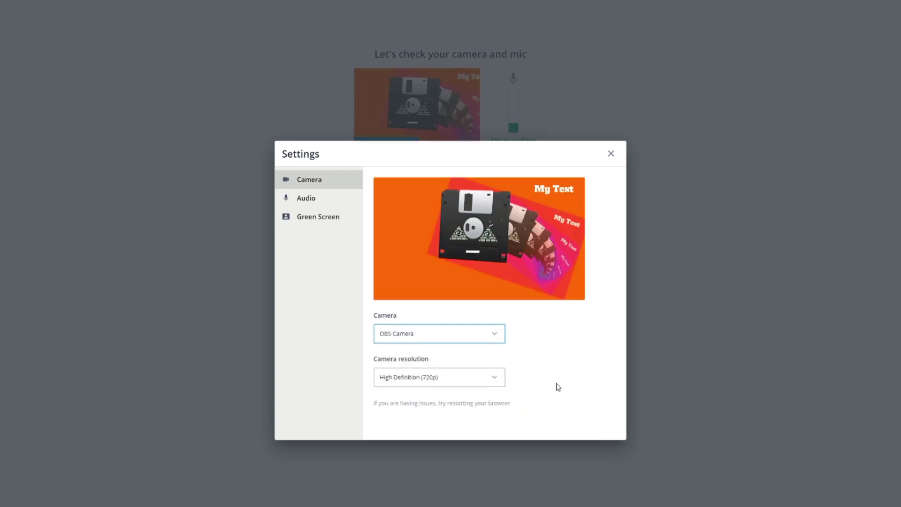